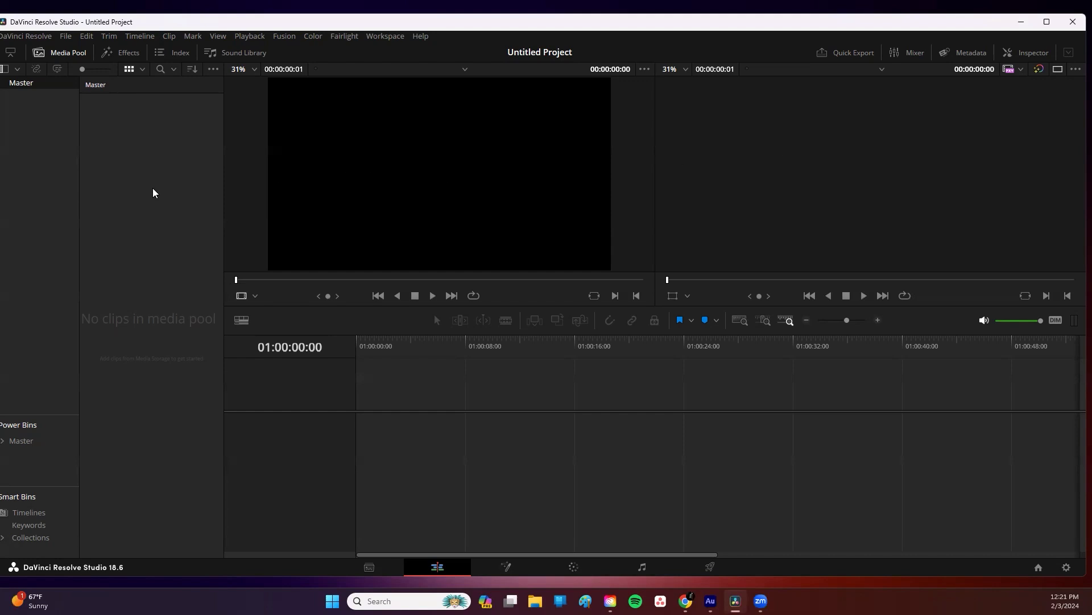
Step: Import the Podcast Logo-09.png image from the Janet Boynes Graphics folder into the media pool
right_click(141, 141)
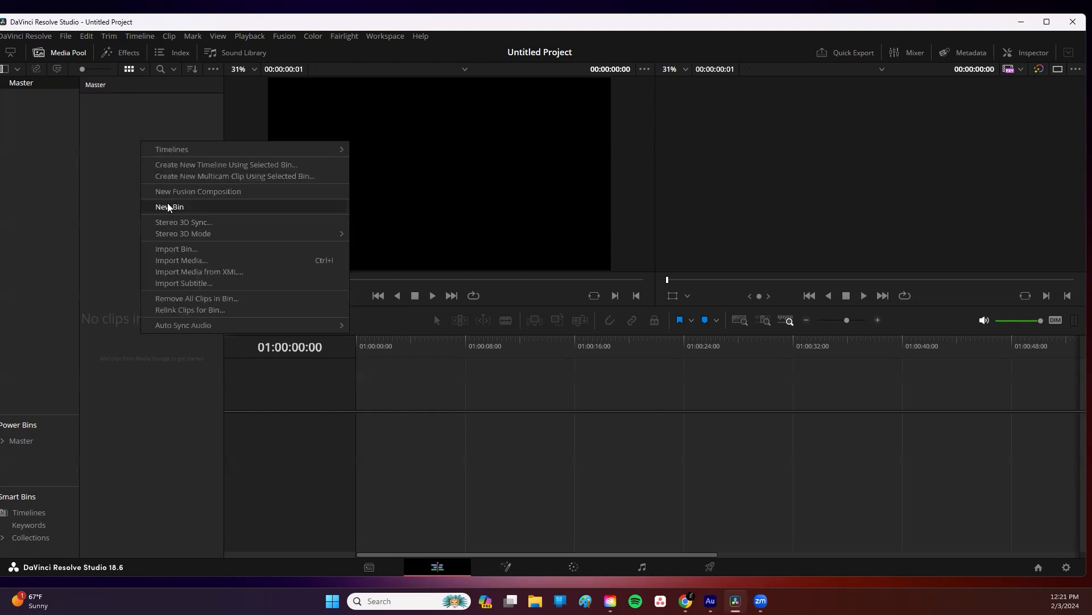
left_click(175, 259)
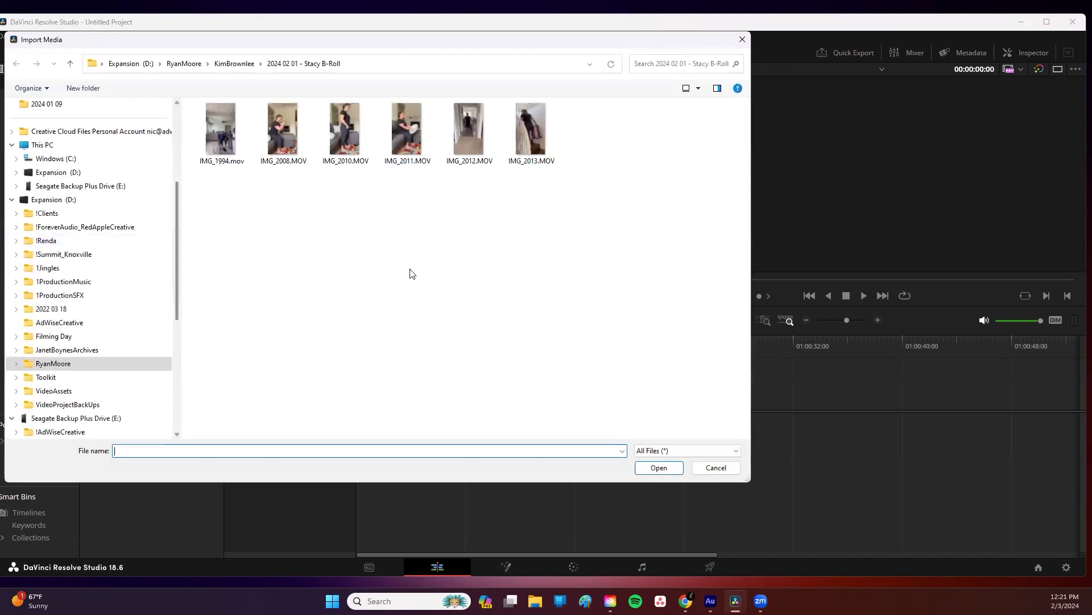
left_click(184, 63)
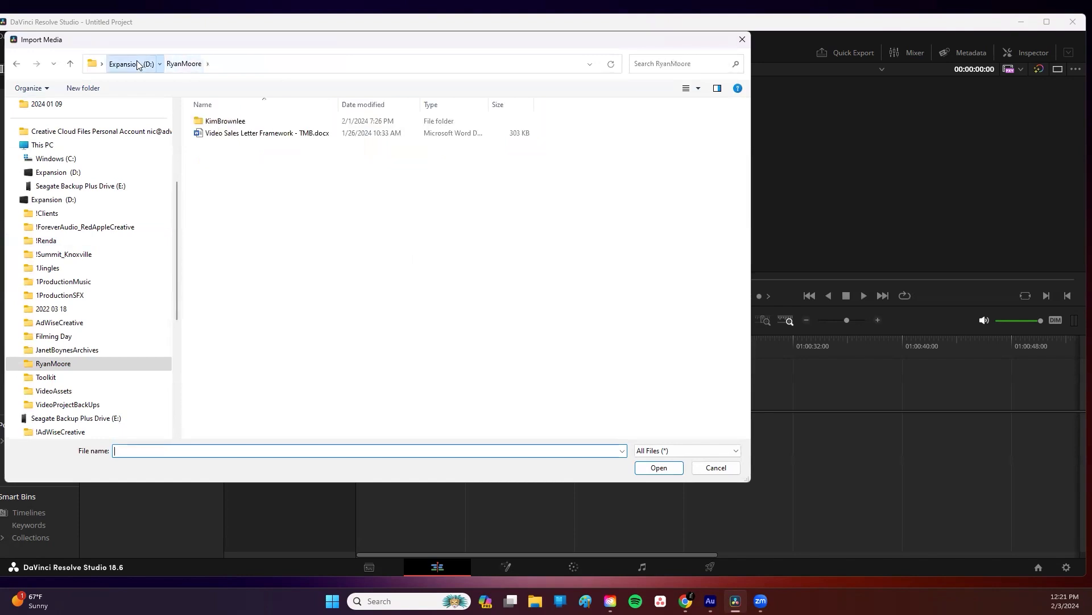
left_click(137, 64)
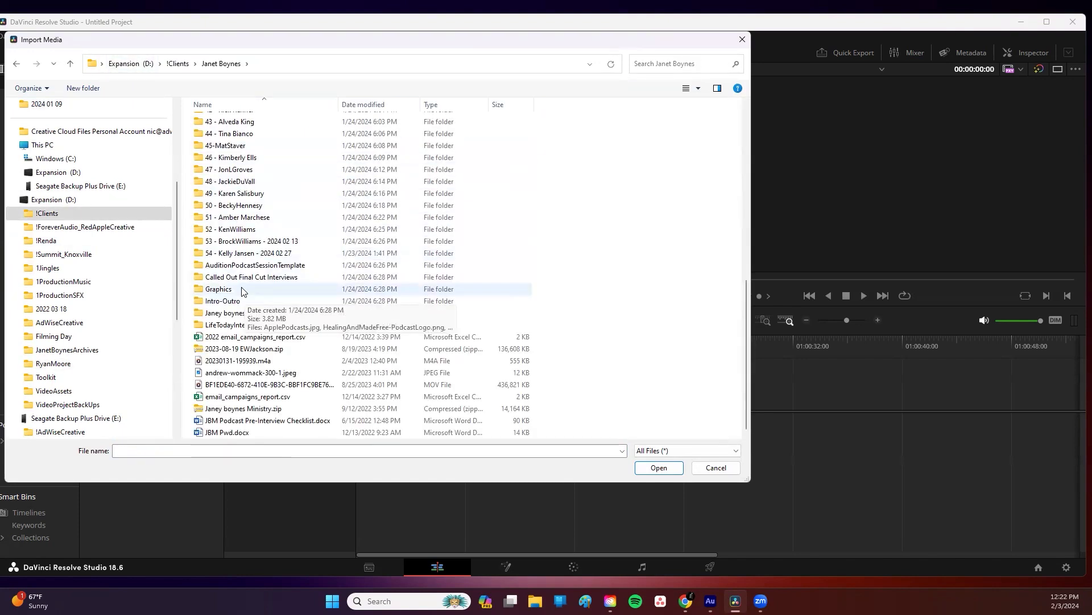
double_click(243, 289)
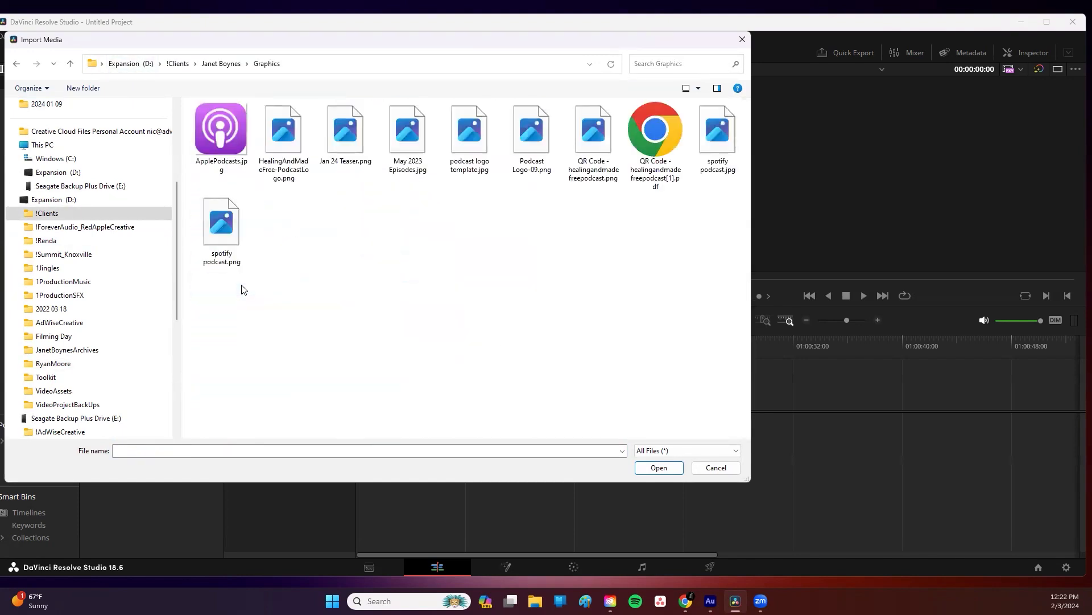
double_click(528, 129)
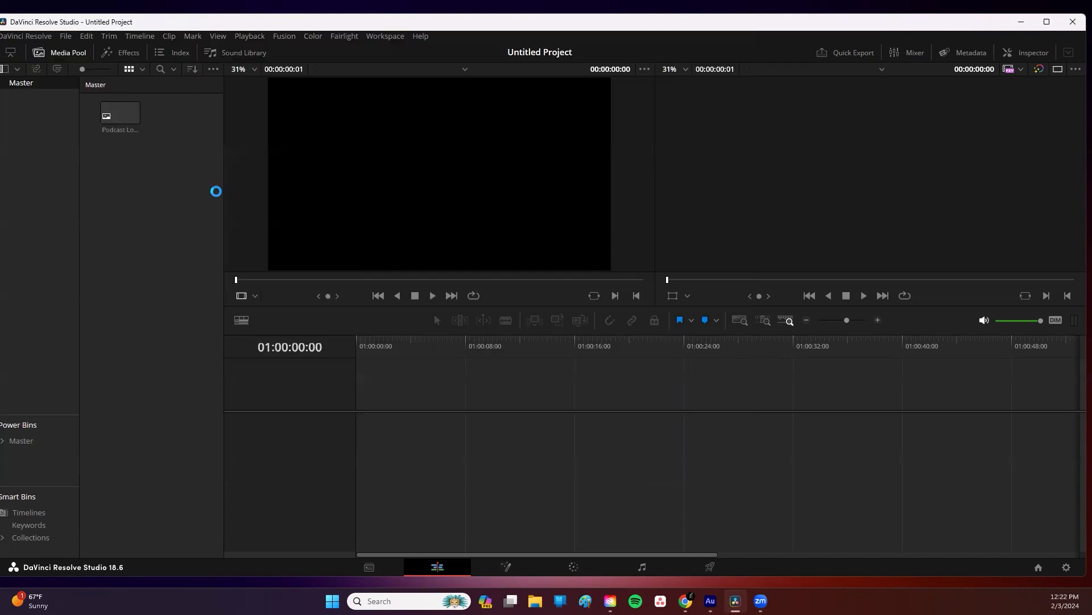
Step: Import JBM-Podcast-Intro-20220617.wav and JBM-Podcast-Outro-20220908.wav from the Intro-Outro folder into the media pool
right_click(144, 188)
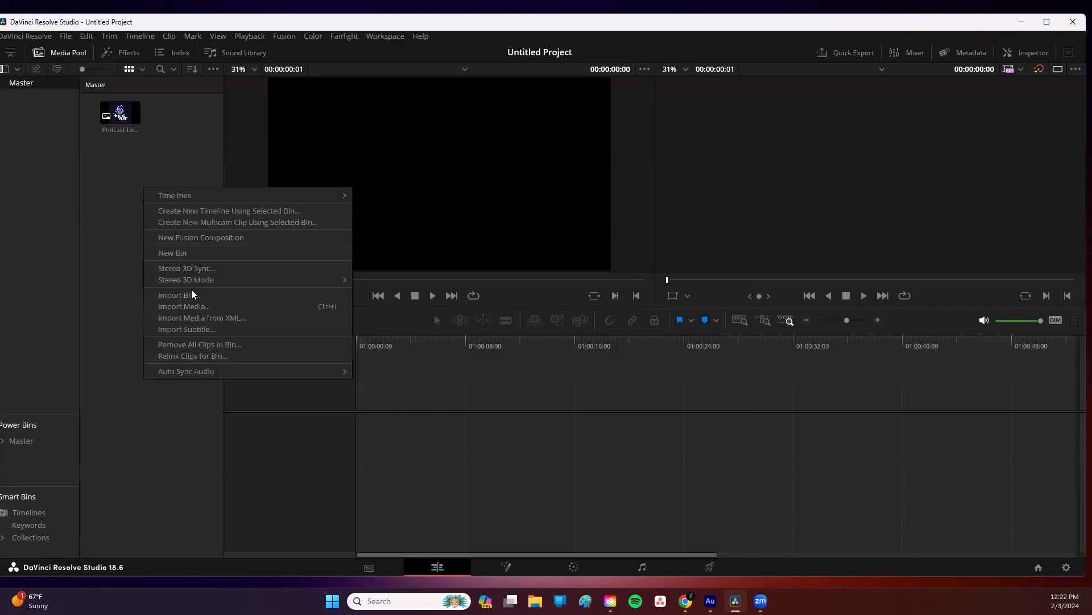
left_click(191, 306)
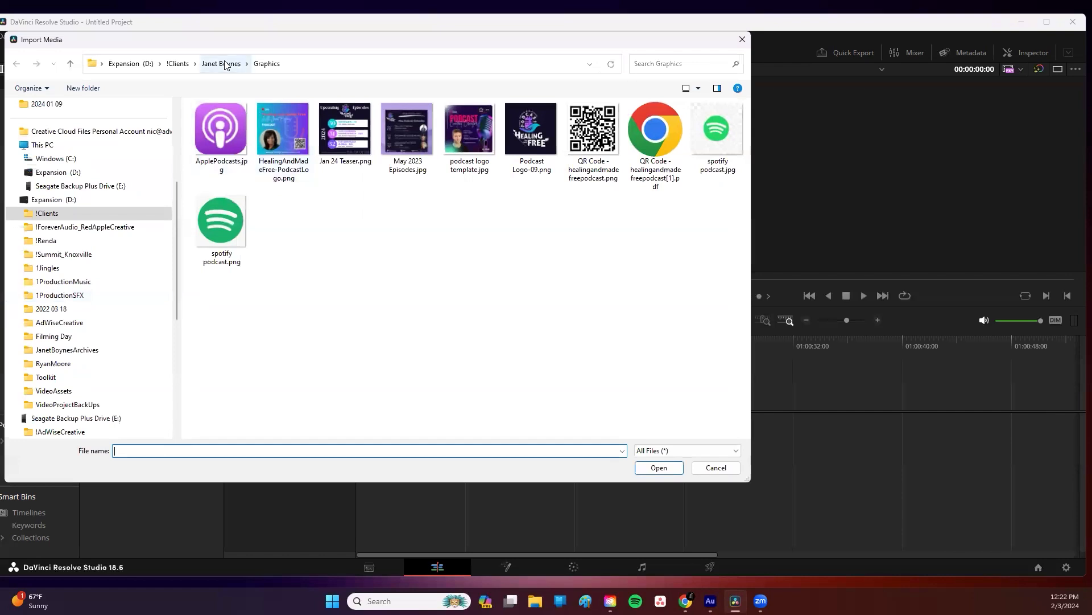
left_click(225, 63)
scroll(295, 316, "down", 2)
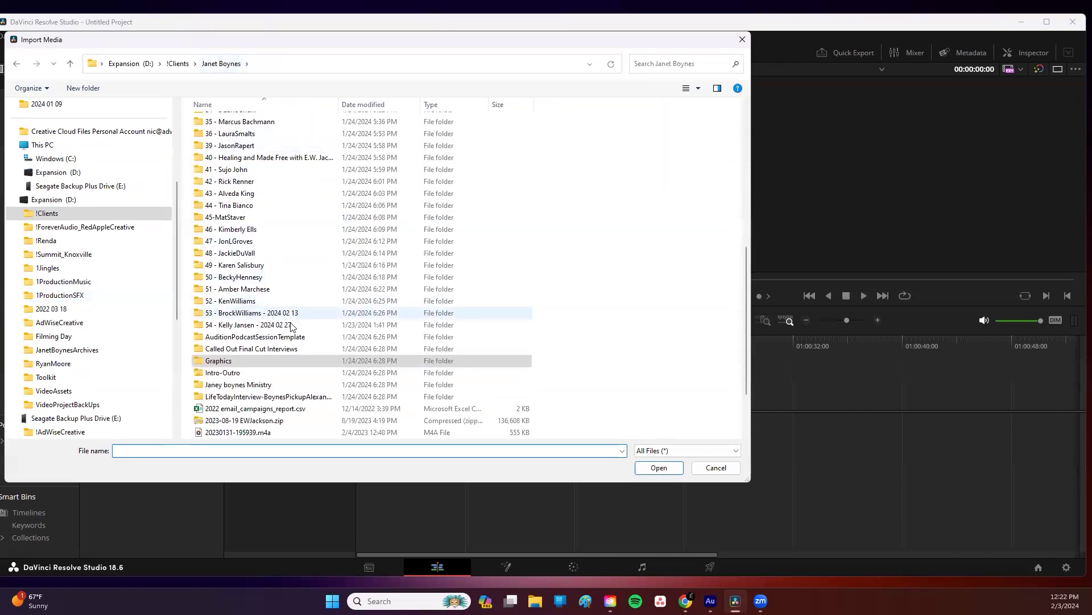
double_click(269, 373)
left_click(256, 276)
left_click(257, 324, "ctrl")
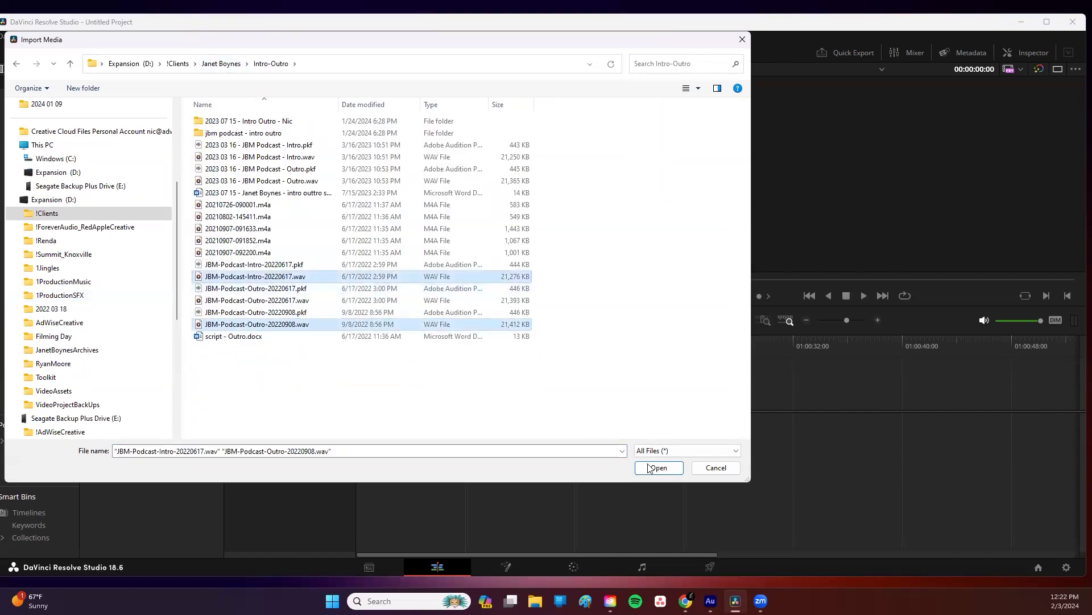
left_click(658, 467)
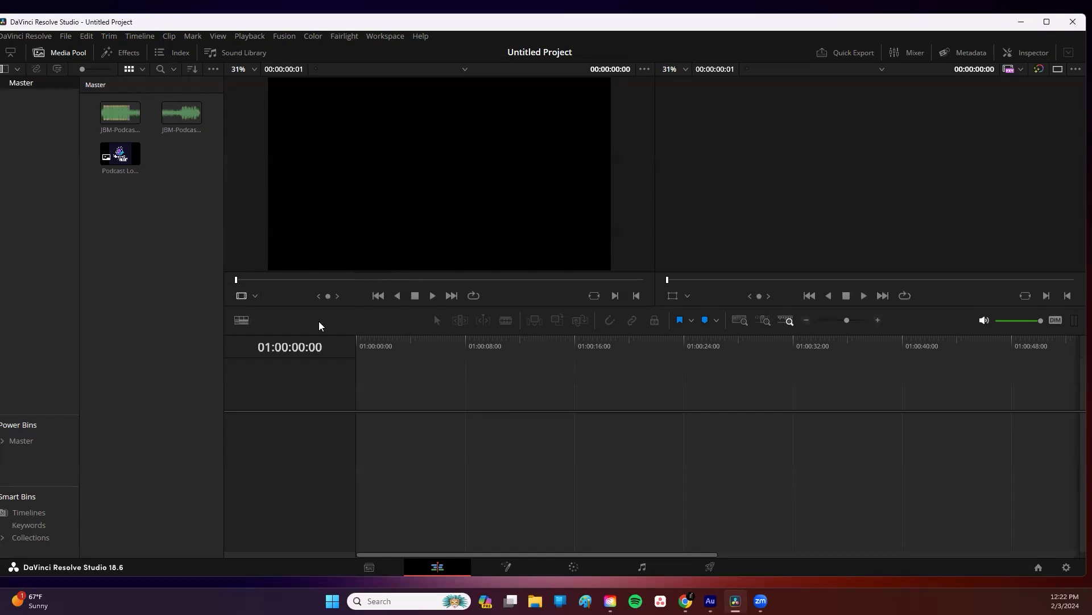
Step: Add the intro audio to a new timeline on Audio 1 and place the outro clip after it with a gap
left_click(121, 112)
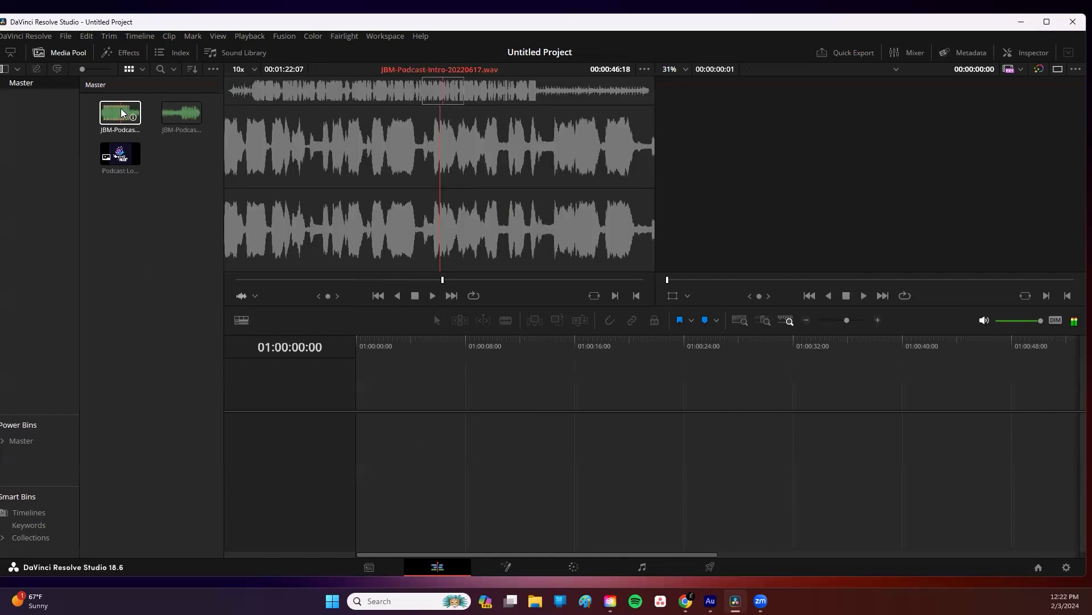
left_click_drag(121, 112, 361, 433)
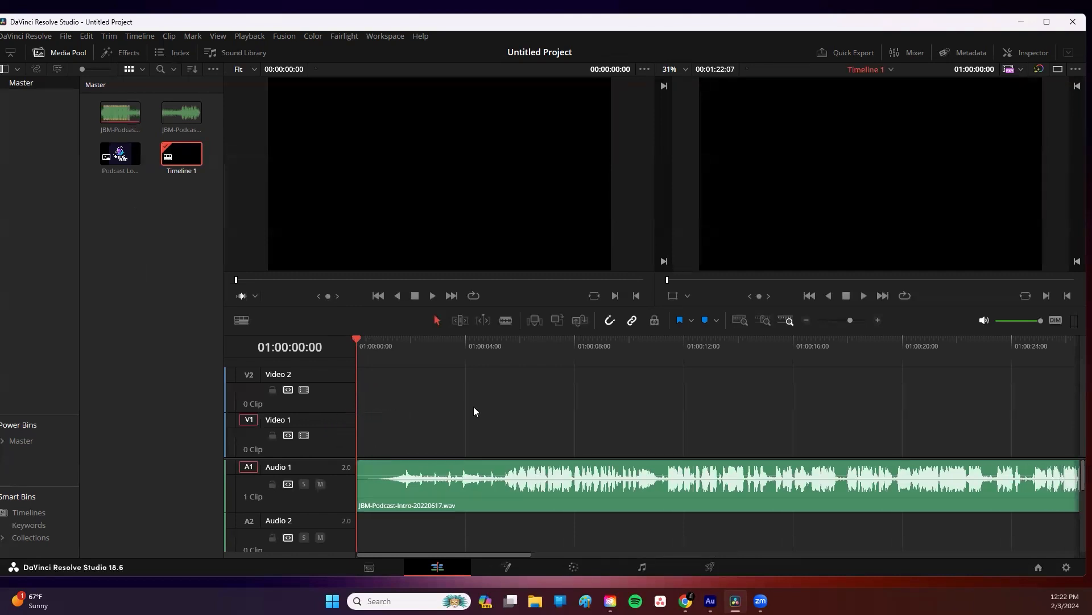
left_click_drag(488, 551, 985, 560)
left_click_drag(184, 123, 763, 443)
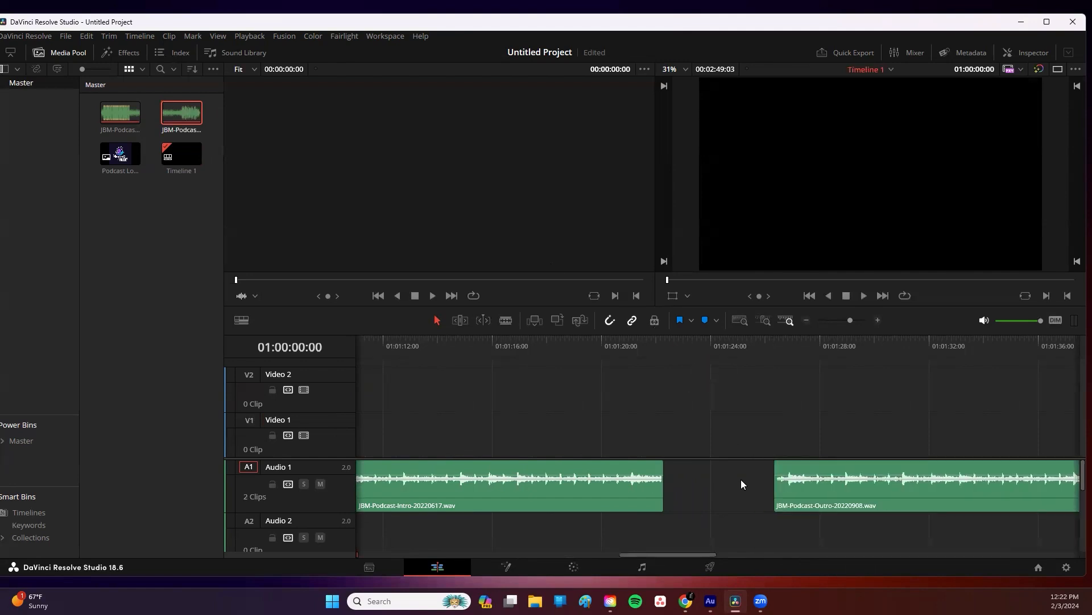
Step: Move the outro clip far down the timeline to about 01:30:00
left_click(740, 321)
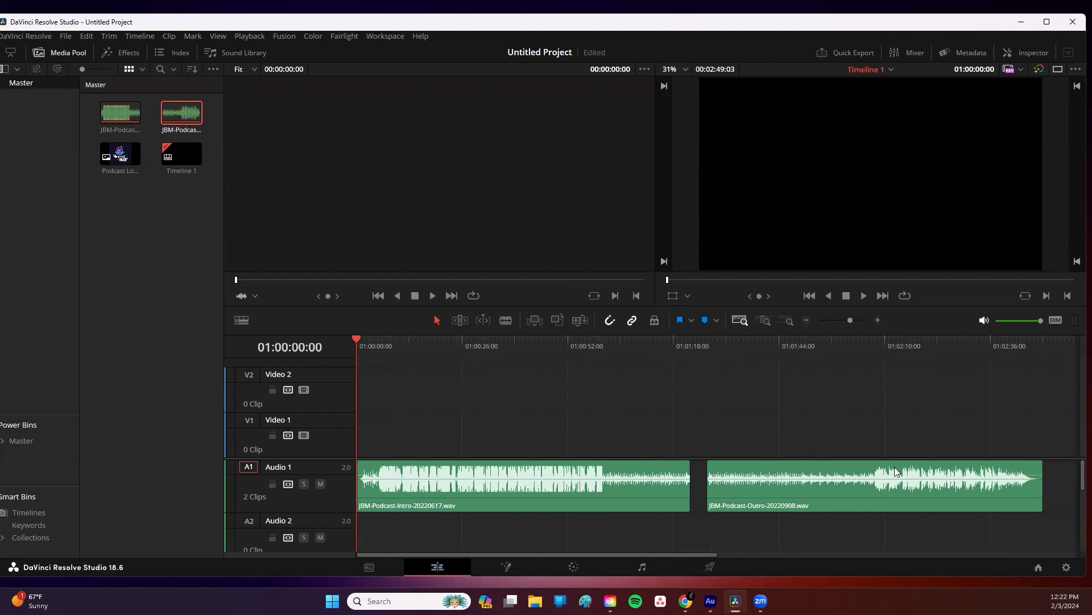
left_click_drag(928, 494, 950, 501)
left_click_drag(686, 556, 902, 560)
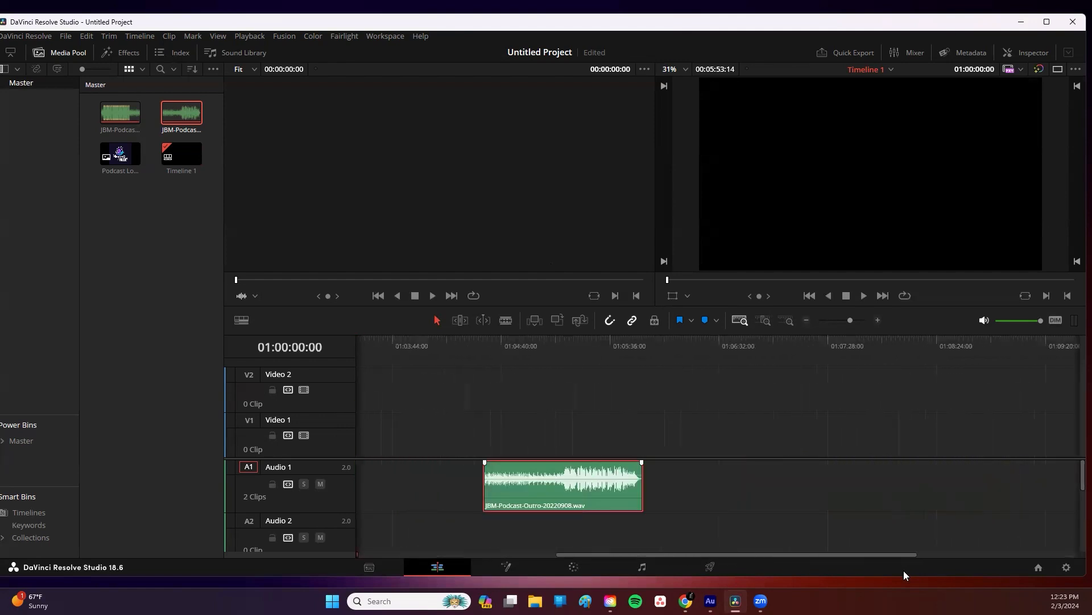
left_click_drag(613, 490, 1076, 500)
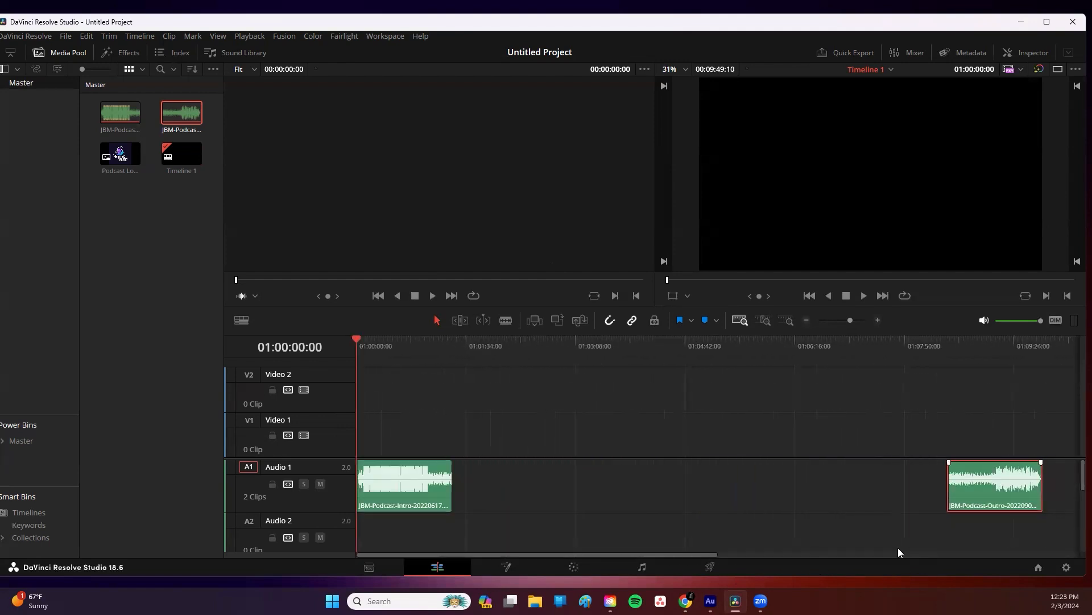
left_click_drag(701, 555, 1004, 561)
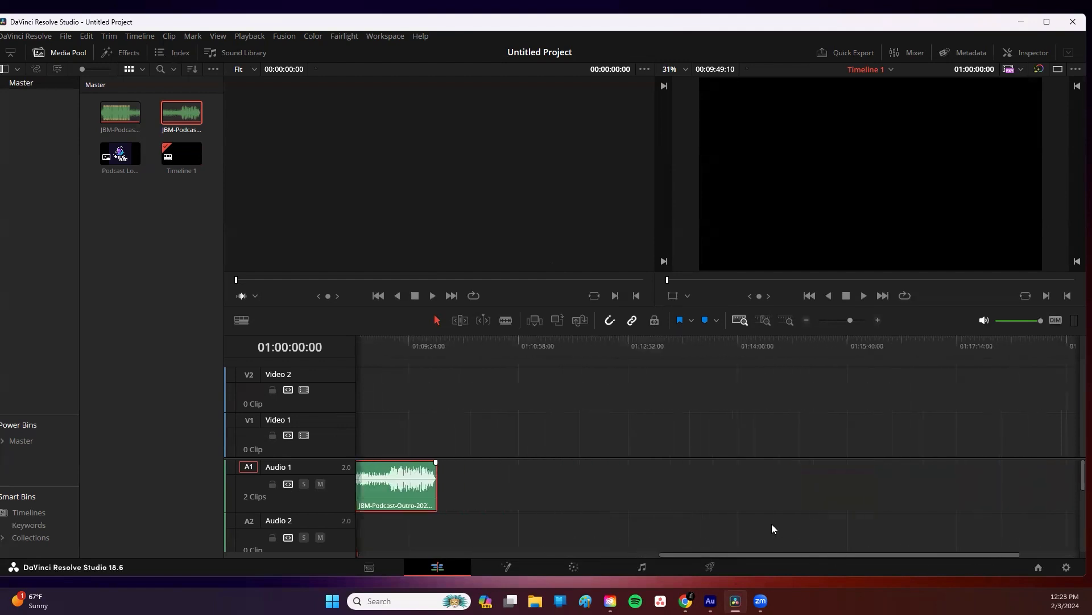
left_click_drag(424, 489, 1025, 495)
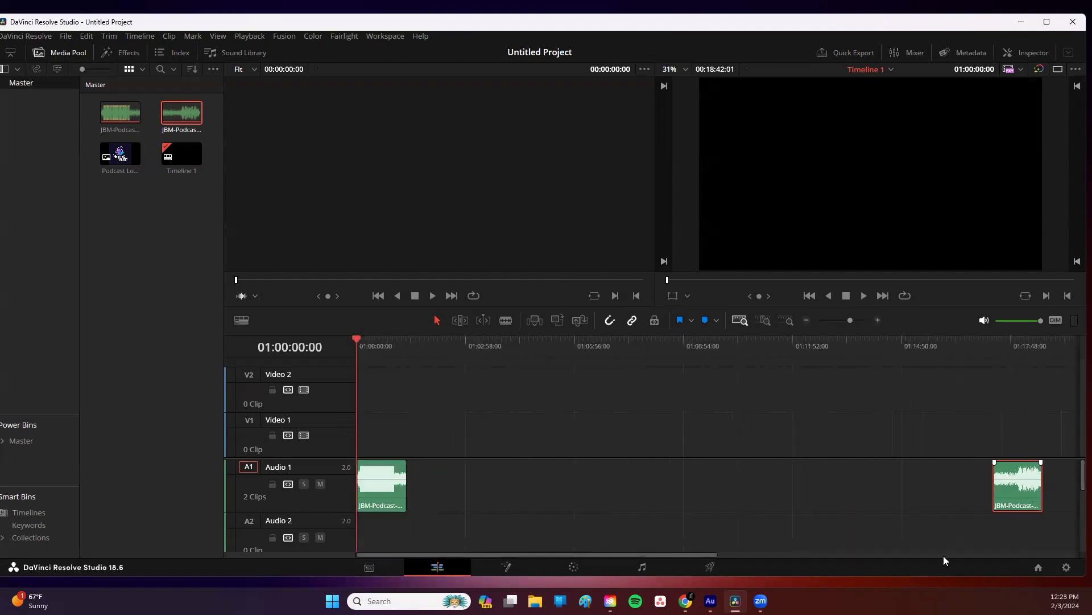
left_click_drag(686, 552, 990, 555)
left_click_drag(415, 481, 871, 497)
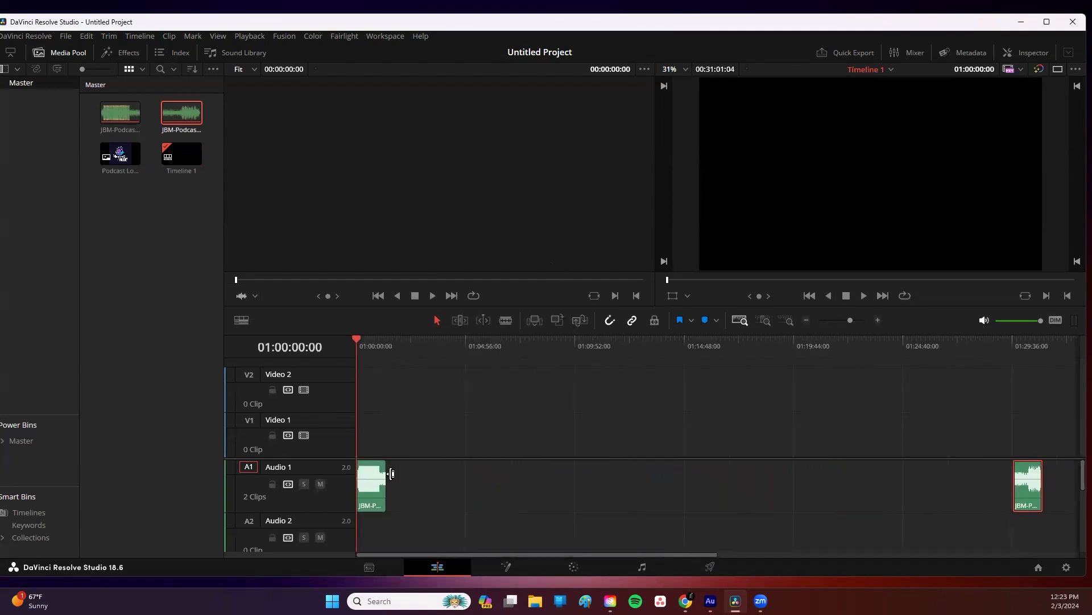
Step: Place the podcast logo image on Video 2 near the end of the intro audio
left_click(124, 234)
left_click_drag(118, 158, 374, 393)
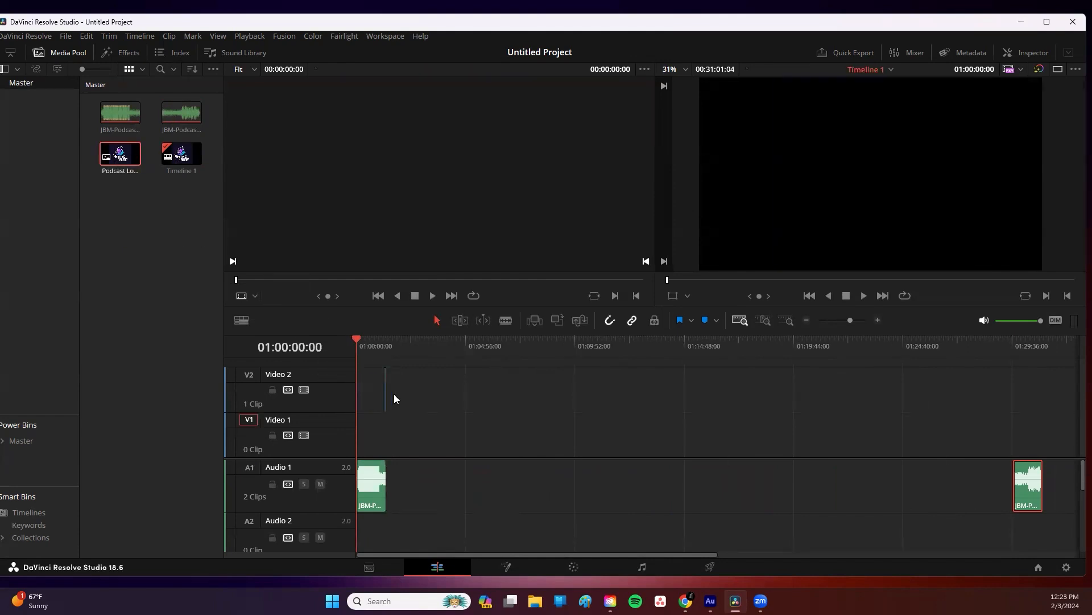
left_click(385, 346)
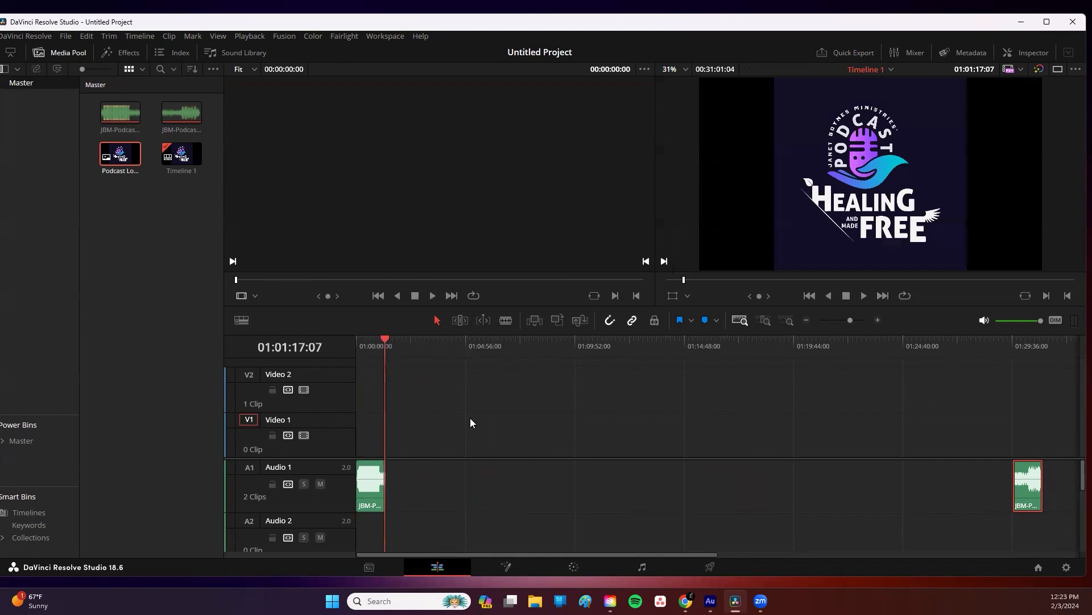
key("ctrl+equal")
key("ctrl+equal")
key("ctrl+equal")
key("ctrl+equal")
key("ctrl+equal")
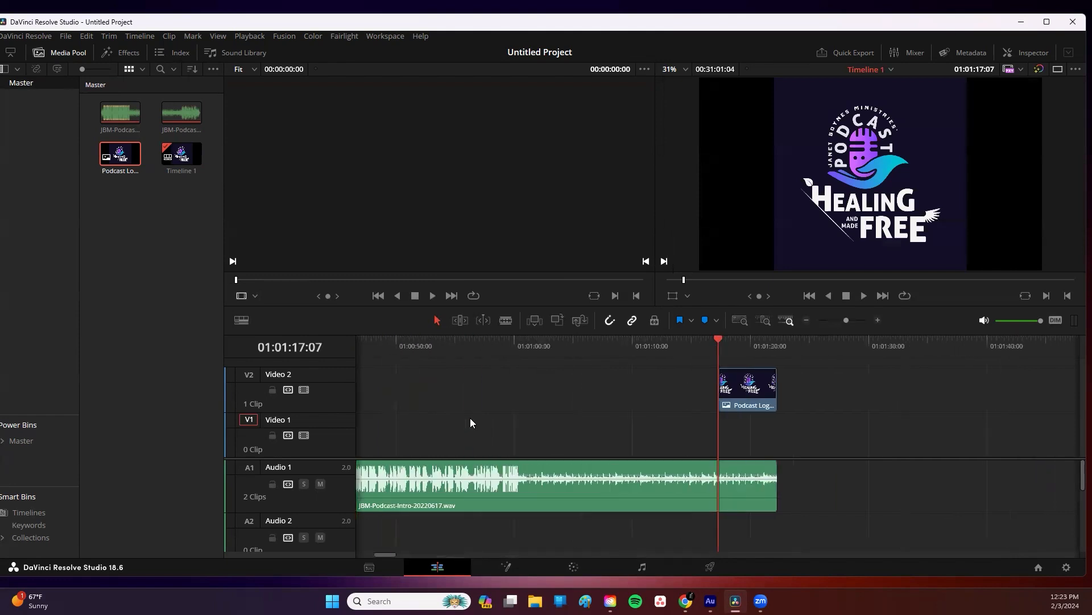
Step: Move the logo clip to the start of the timeline and extend it to roughly one minute long
double_click(735, 383)
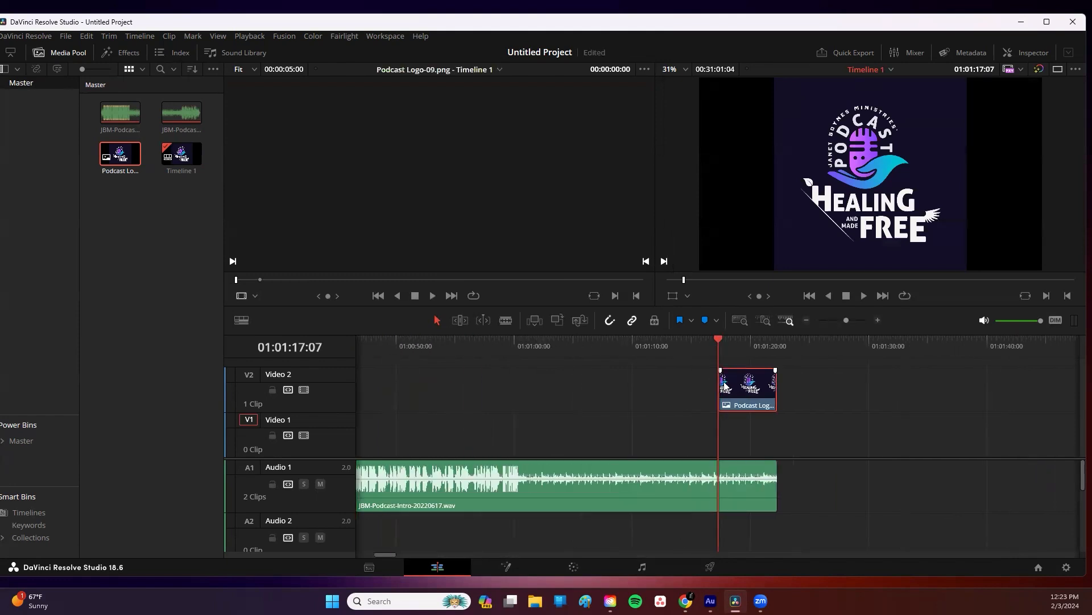
left_click_drag(730, 391, 336, 394)
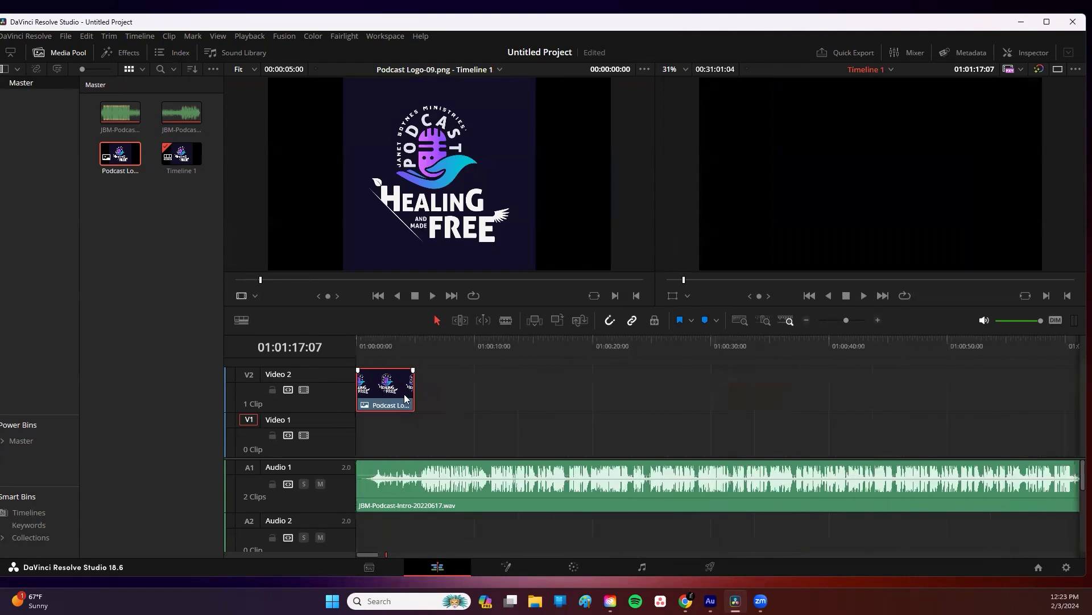
left_click_drag(408, 389, 695, 392)
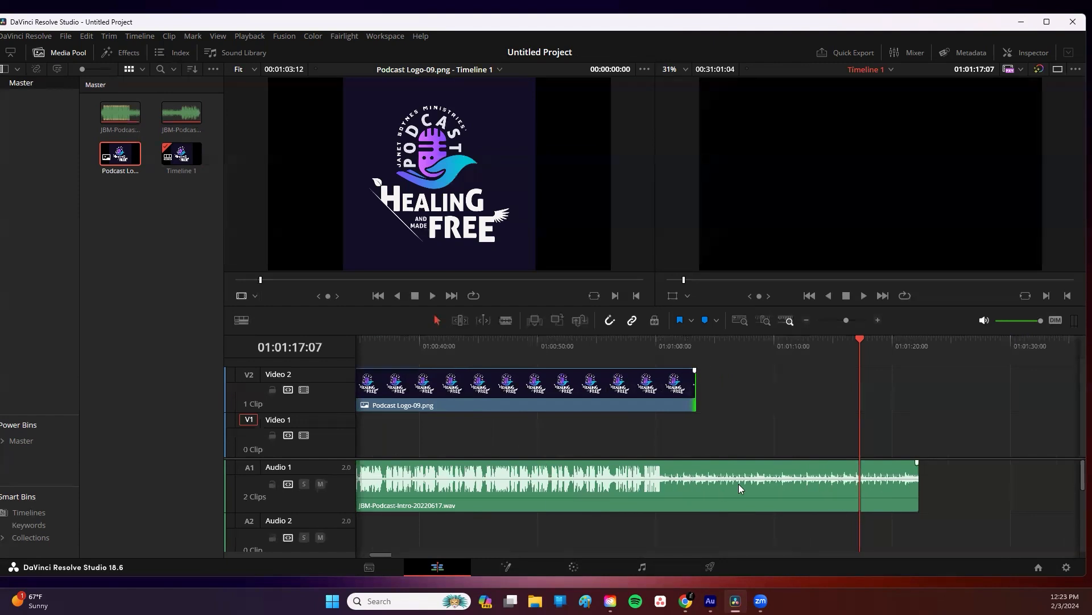
Step: Trim the ends of the intro audio and the logo clip so both finish near 01:01:00
left_click_drag(913, 489, 705, 497)
left_click(677, 393)
left_click_drag(691, 390, 662, 392)
left_click(663, 346)
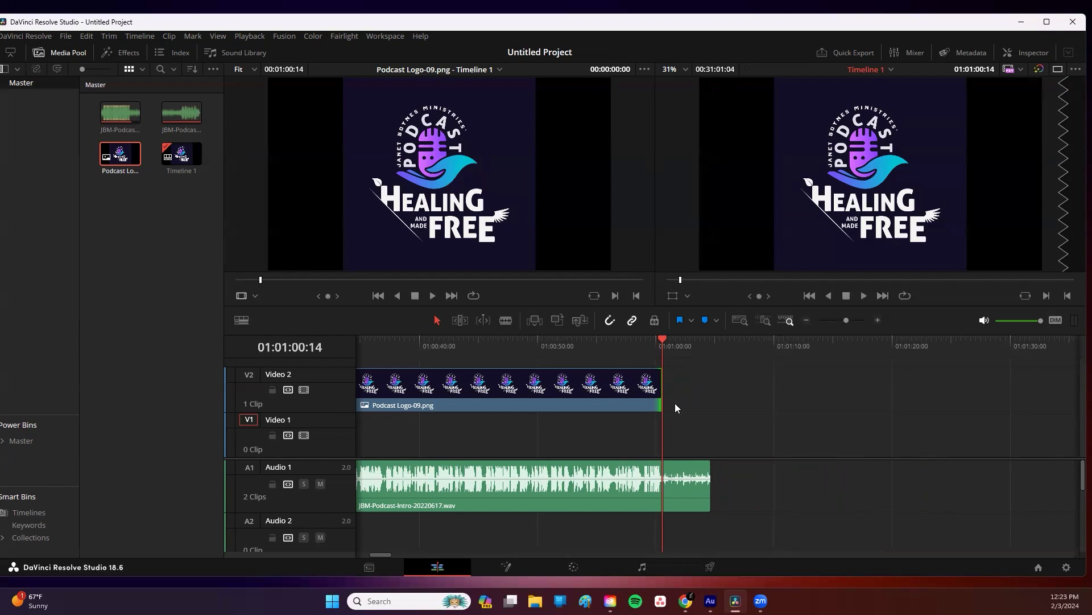
Step: Open the Effects library and show the Titles category
left_click(141, 221)
left_click(1032, 55)
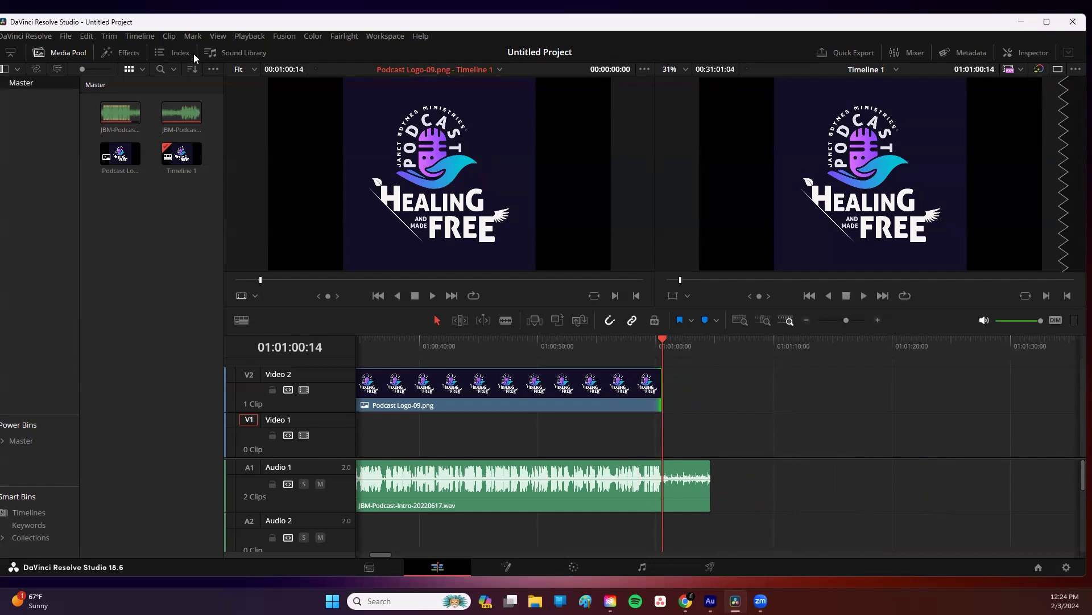
left_click(121, 52)
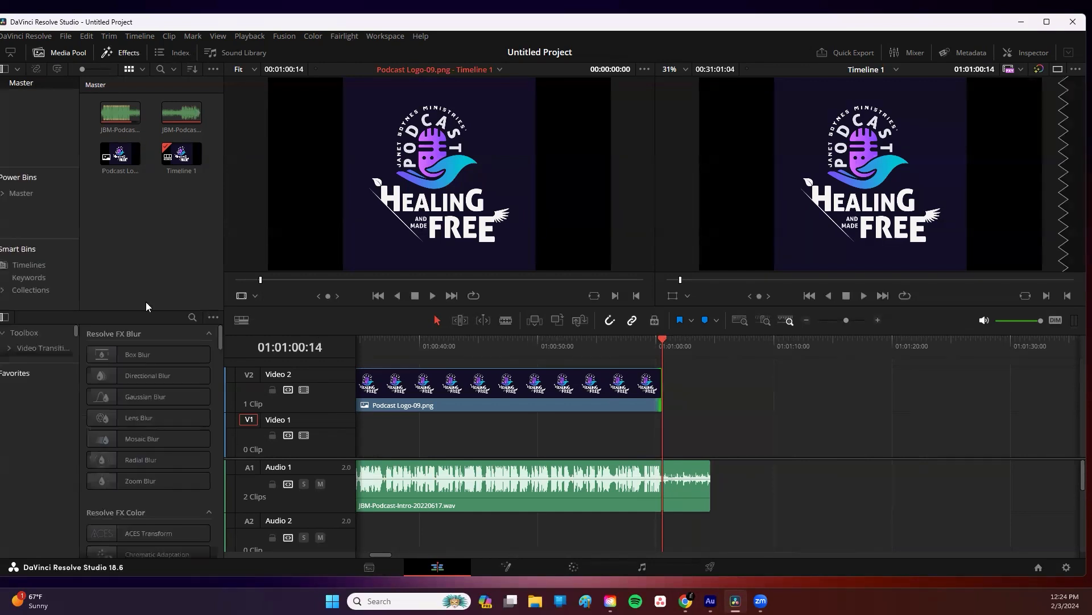
left_click_drag(221, 302, 316, 302)
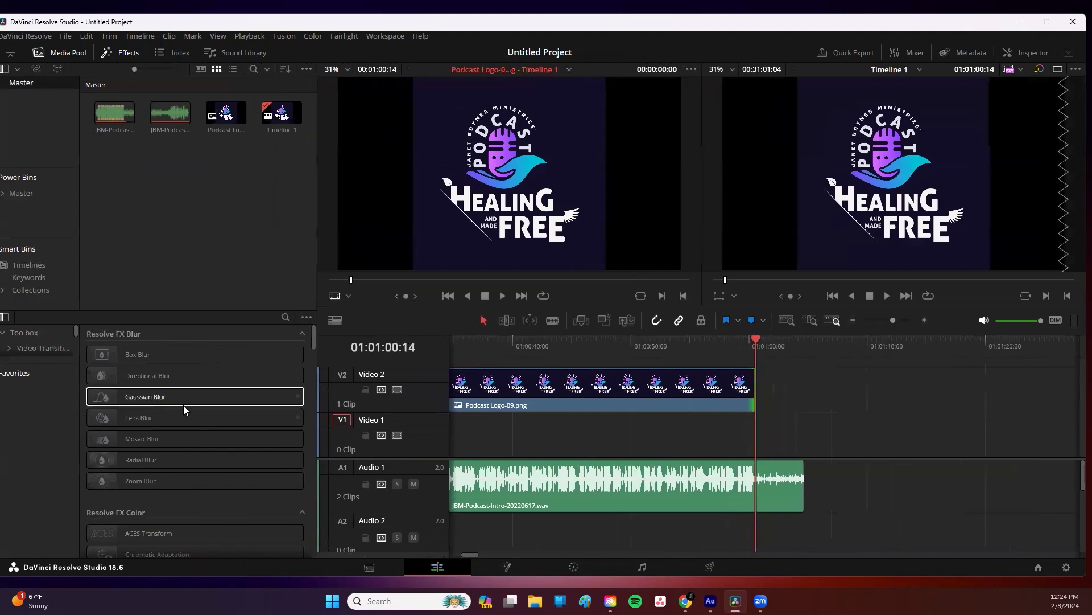
left_click_drag(77, 408, 115, 408)
left_click(48, 349)
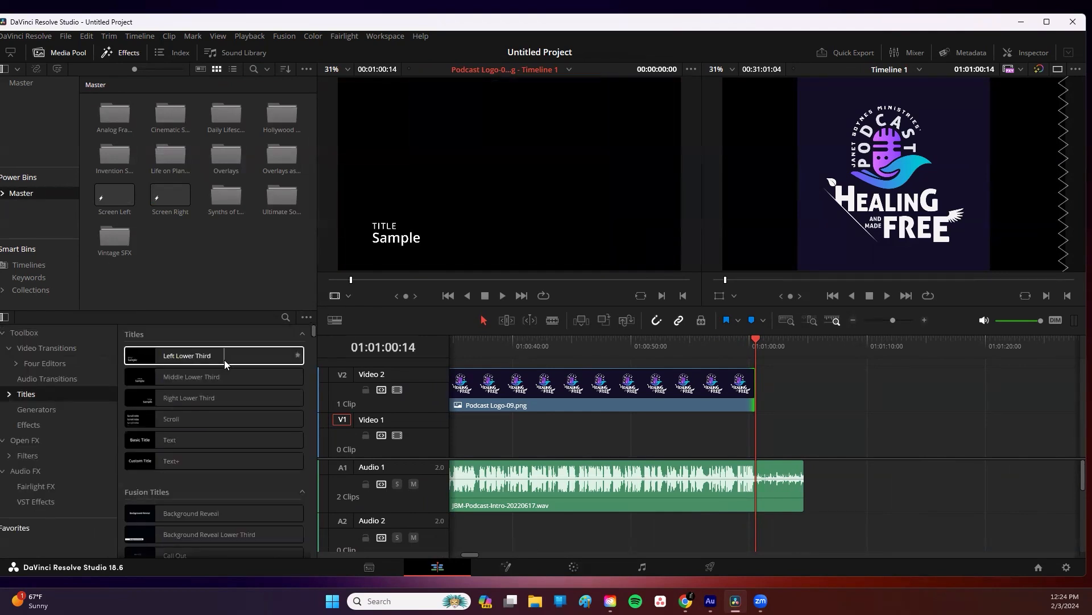
Step: Add a Left Lower Third title on Video 3 and a Right Lower Third title on Video 4 after the logo
left_click_drag(187, 355, 753, 388)
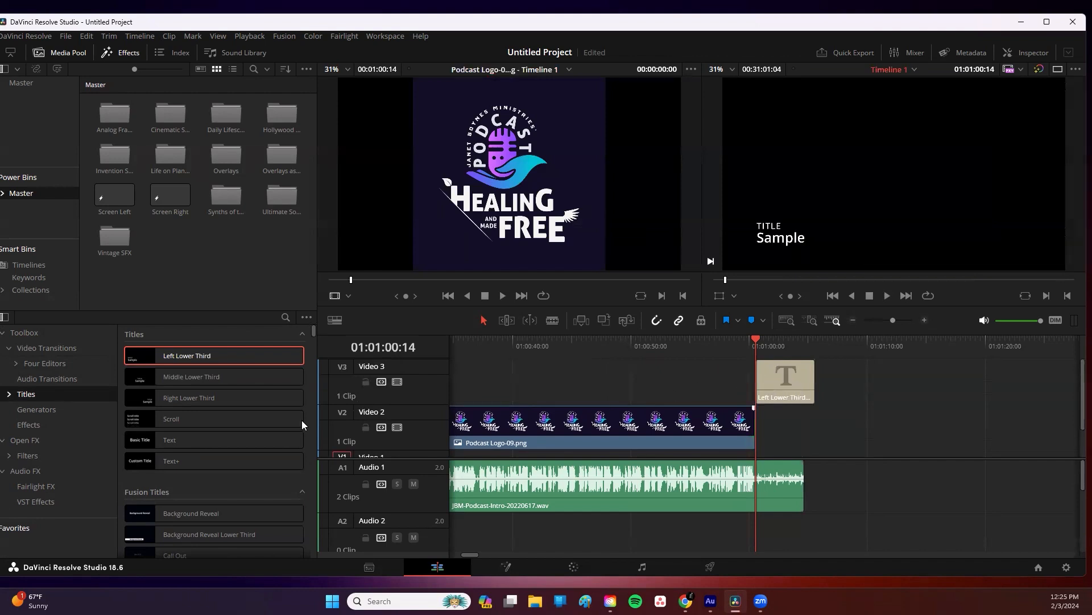
left_click_drag(238, 401, 870, 379)
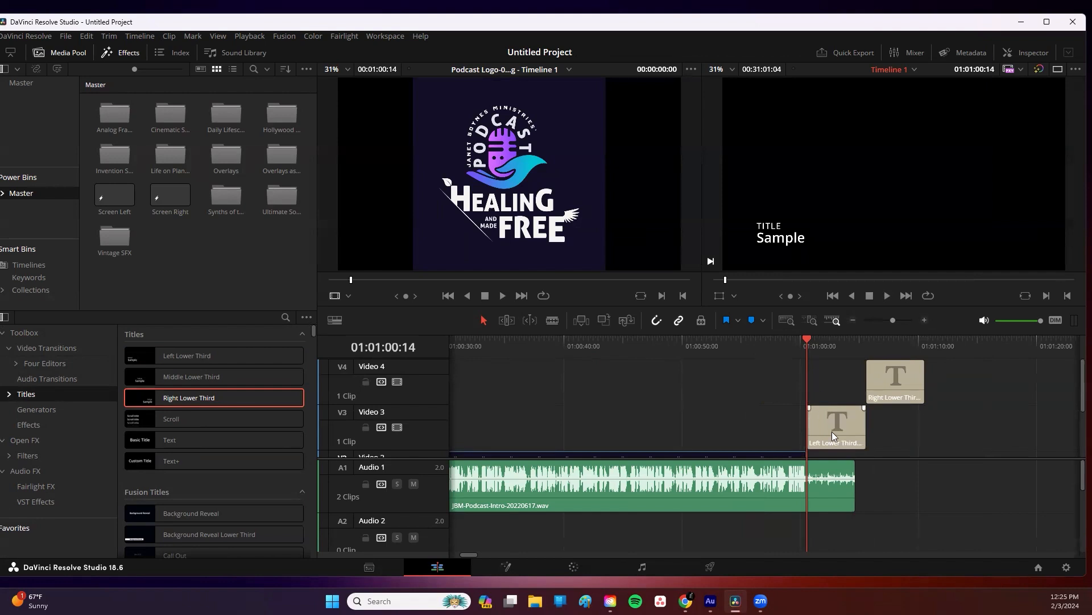
scroll(947, 398, "down", 3)
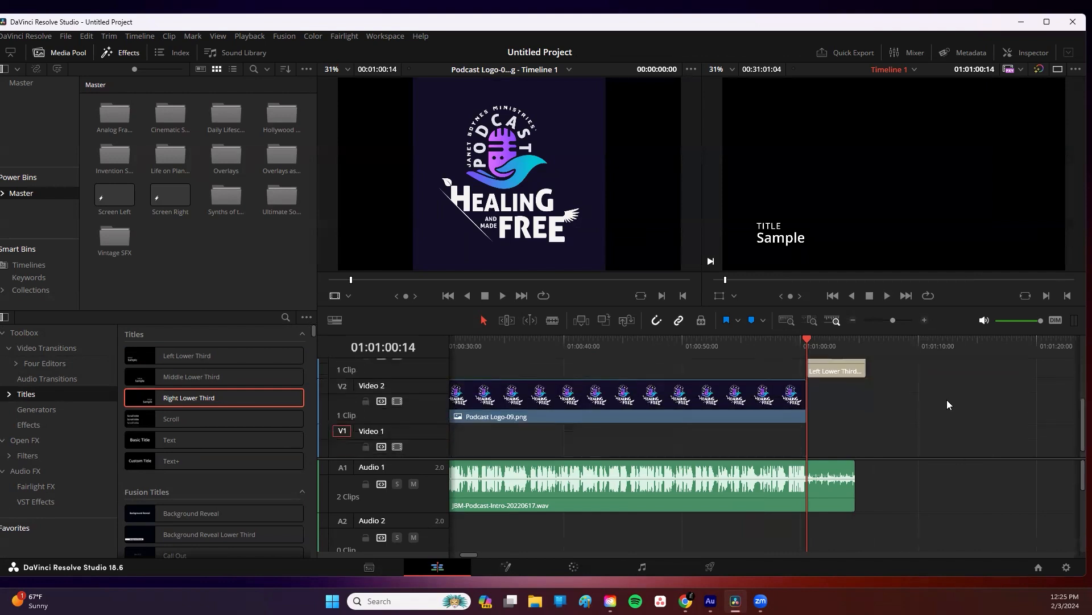
scroll(918, 424, "up", 1)
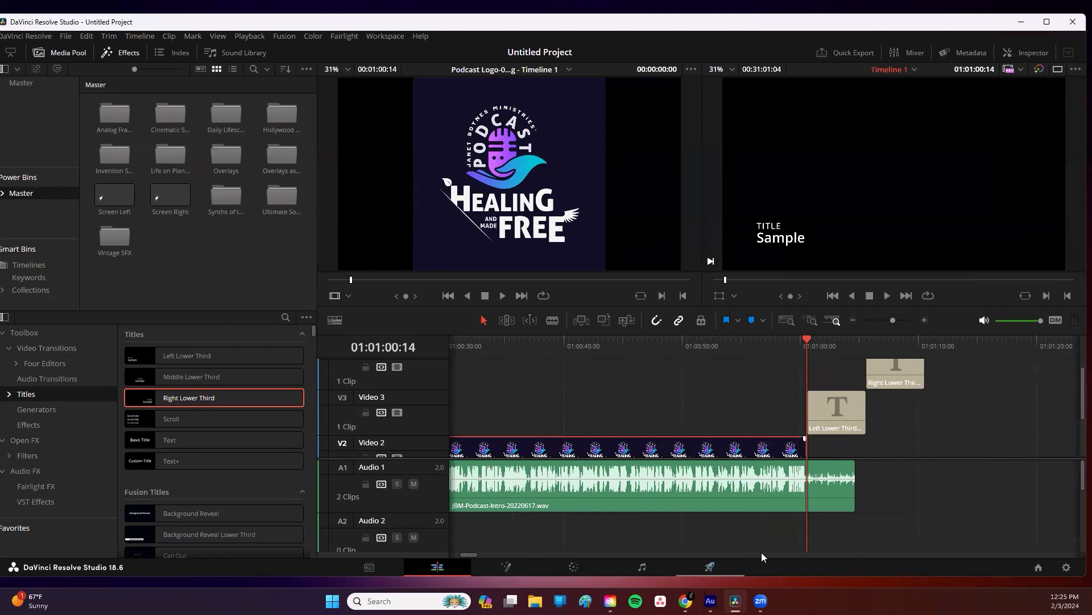
scroll(957, 460, "down", 2)
scroll(957, 410, "down", 3)
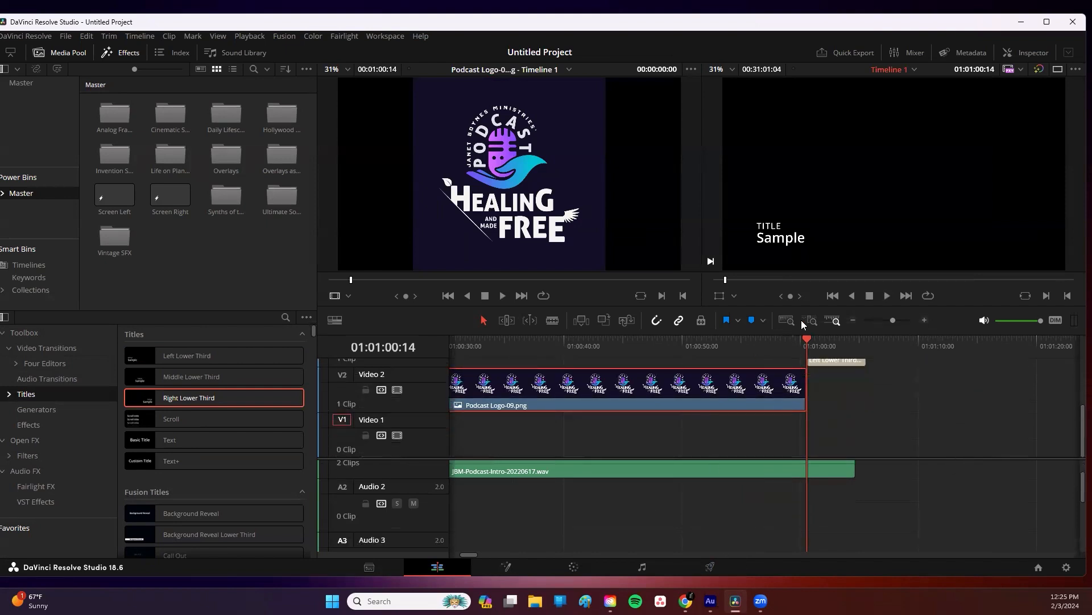
Step: Place a copy of the logo clip above the outro audio at the end of the timeline and save the project
left_click(781, 320)
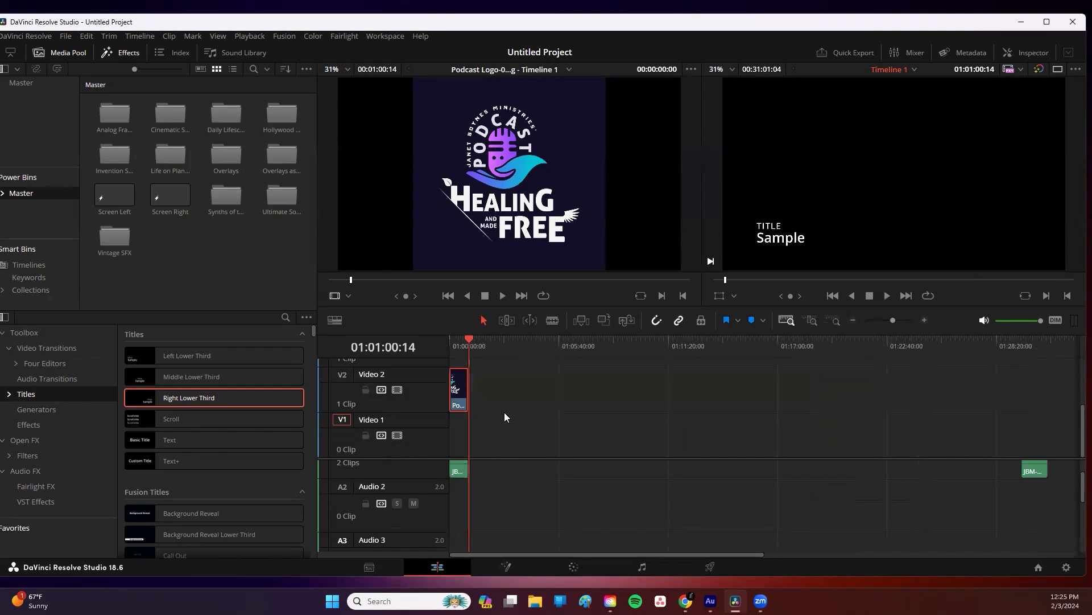
left_click_drag(464, 392, 1028, 410)
scroll(1033, 474, "up", 2)
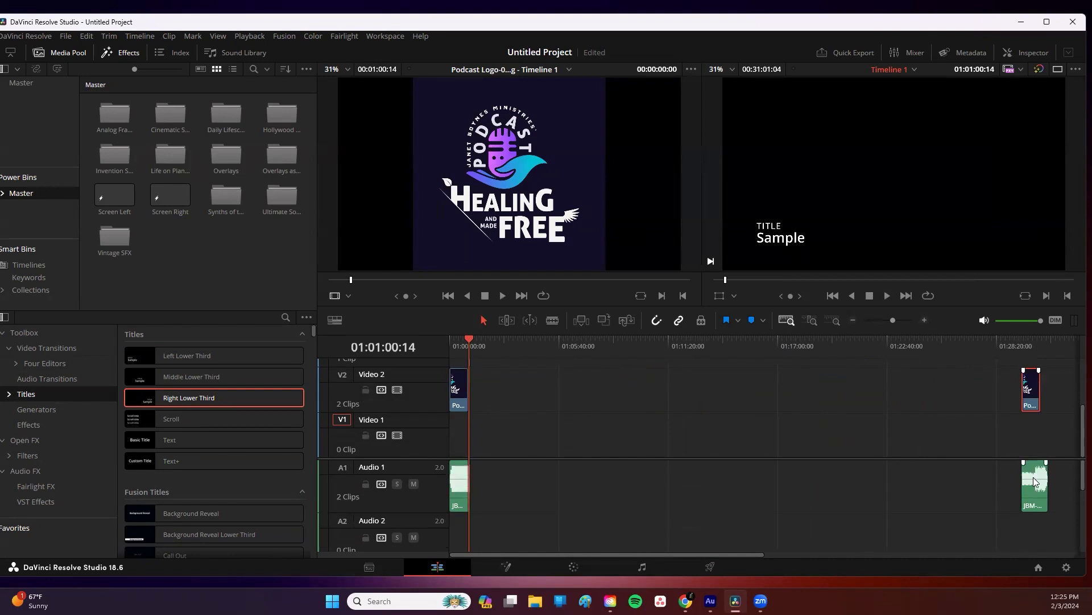
key("ctrl+s")
Step: Line the end logo clip up over the outro audio and trim its end to about 01:30:55, just before the audio ends
left_click(1035, 423)
left_click(1041, 344)
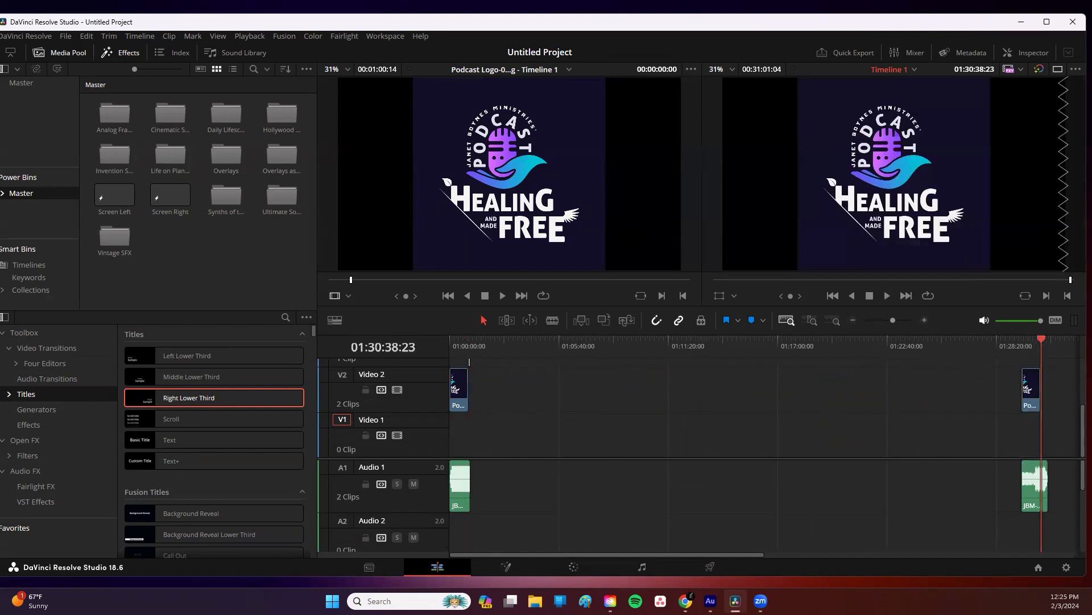
left_click(836, 320)
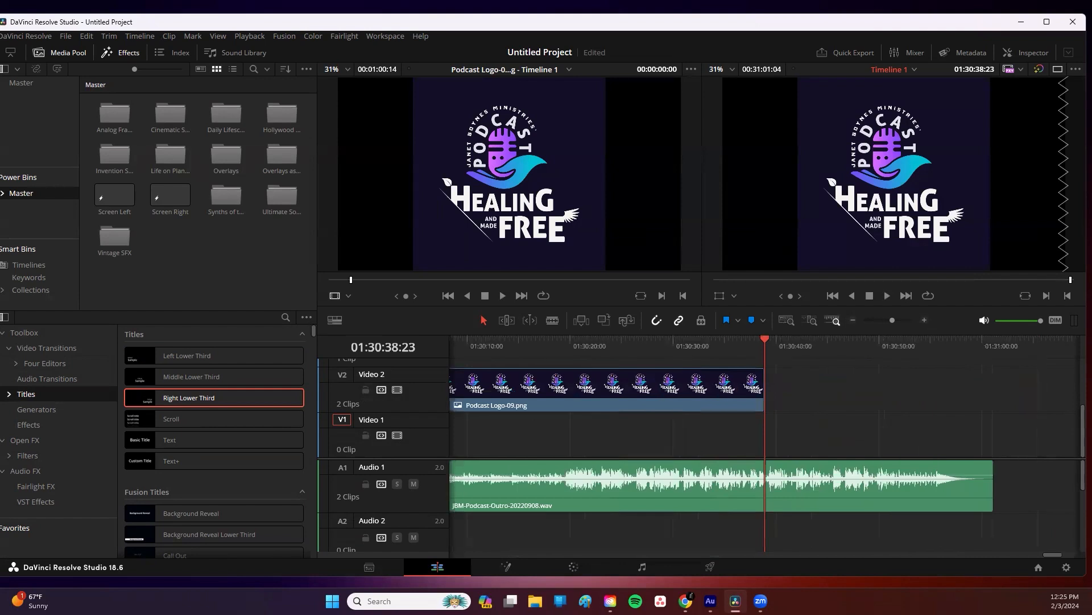
left_click(521, 389)
left_click_drag(472, 385, 711, 384)
left_click_drag(588, 382, 704, 389)
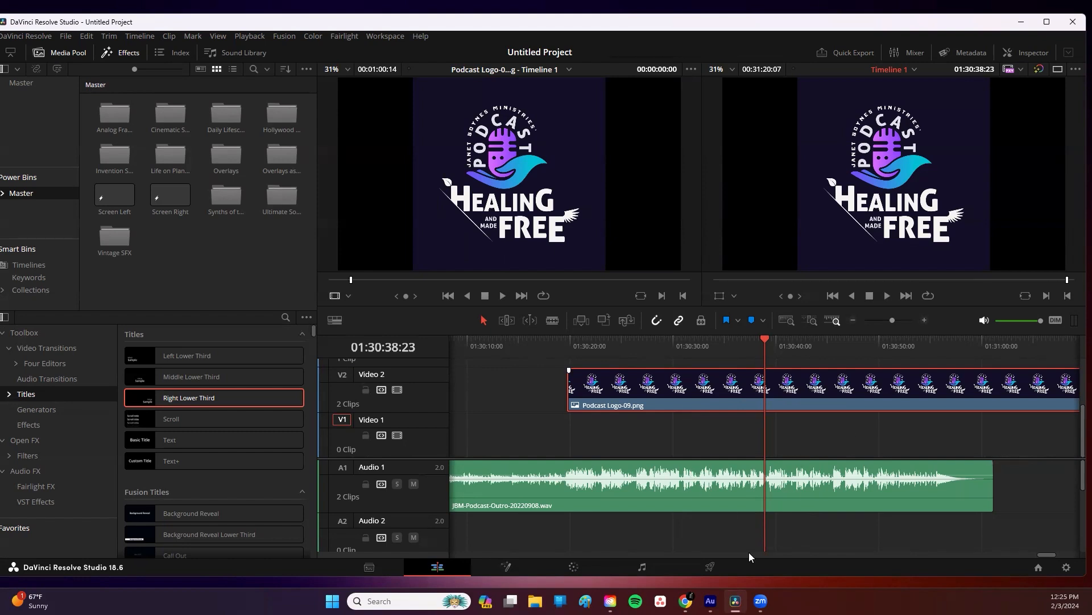
scroll(1045, 553, "right", 5)
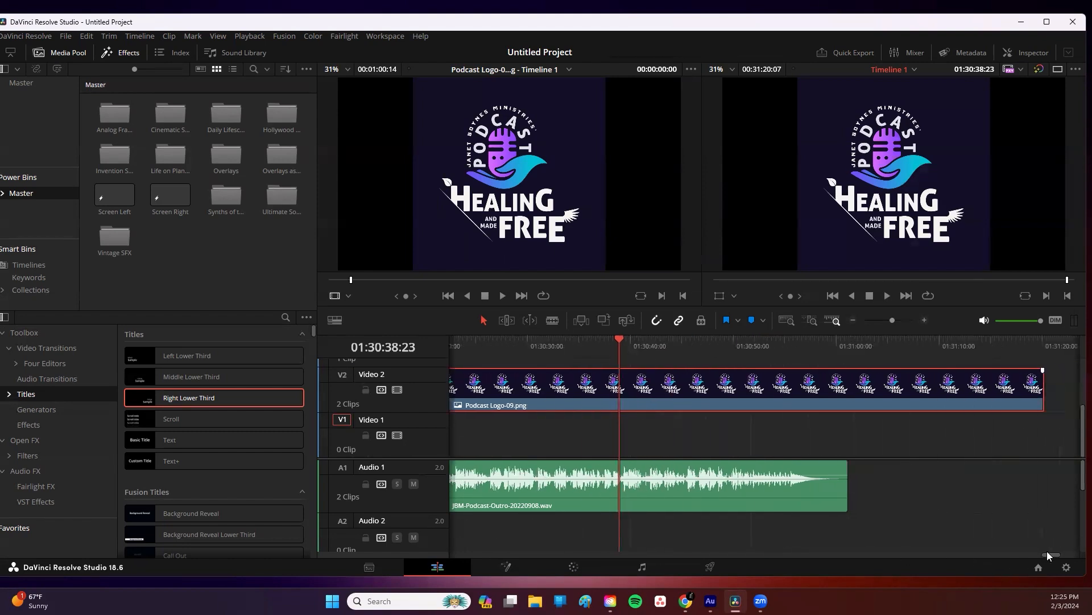
left_click_drag(1008, 400, 786, 413)
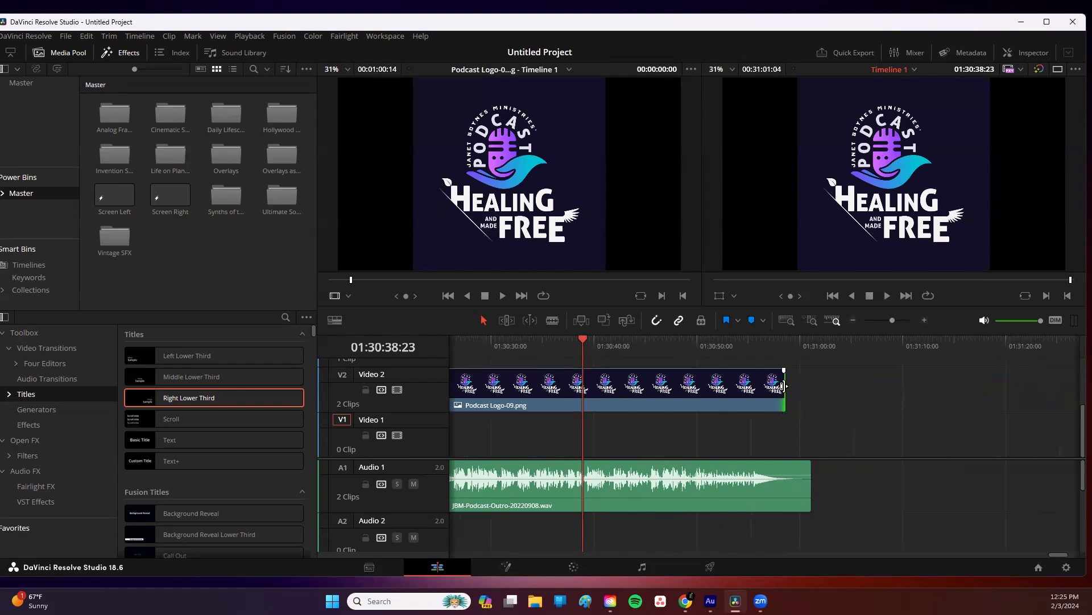
left_click_drag(720, 383, 719, 385)
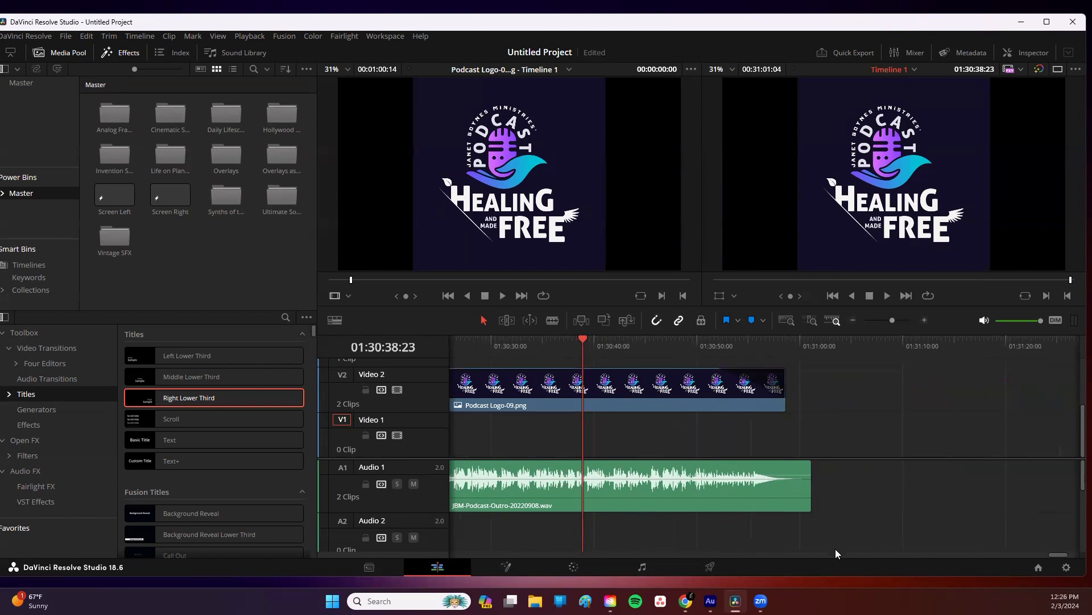
Step: Add a Middle Lower Third title on Video 3 over the end logo and stretch it to the logo's end
mouse_move(1056, 551)
left_mouse_down()
mouse_move(1019, 552)
mouse_move(1048, 551)
left_mouse_up()
scroll(890, 427, "up", 3)
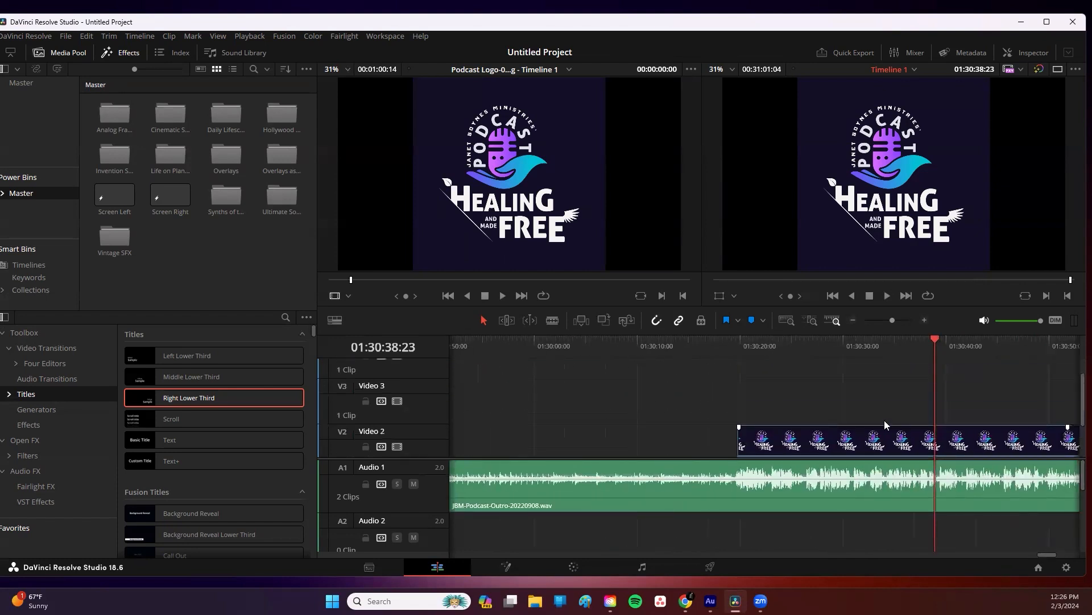
left_click_drag(213, 375, 739, 393)
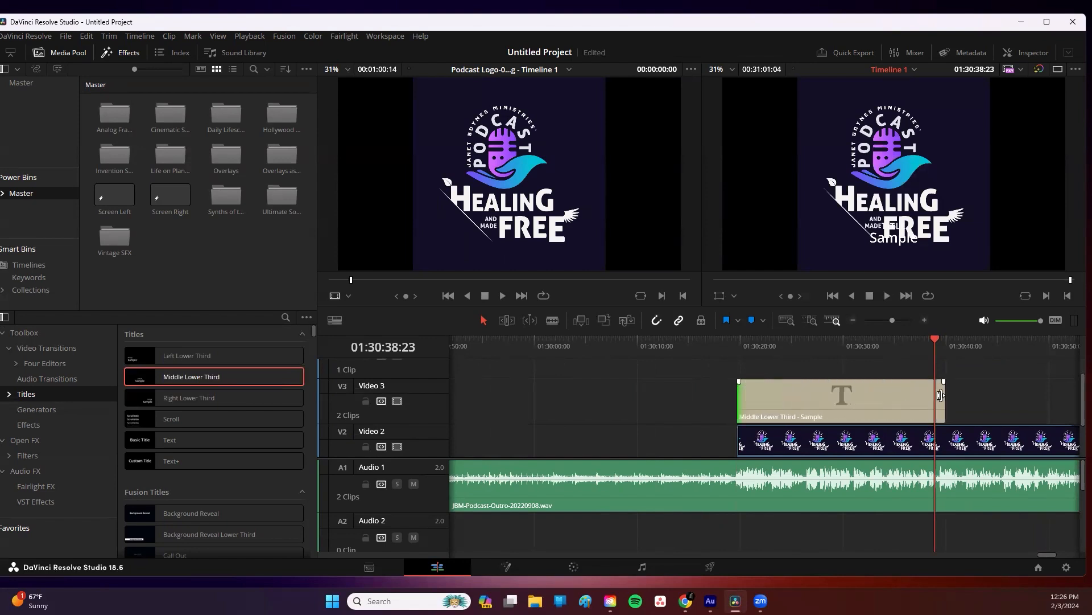
left_click_drag(941, 395, 606, 414)
Step: Edit the Middle Lower Third title's text in the Inspector to read website
left_click(540, 420)
double_click(534, 393)
left_click(918, 170)
key("ctrl+a")
type("Name")
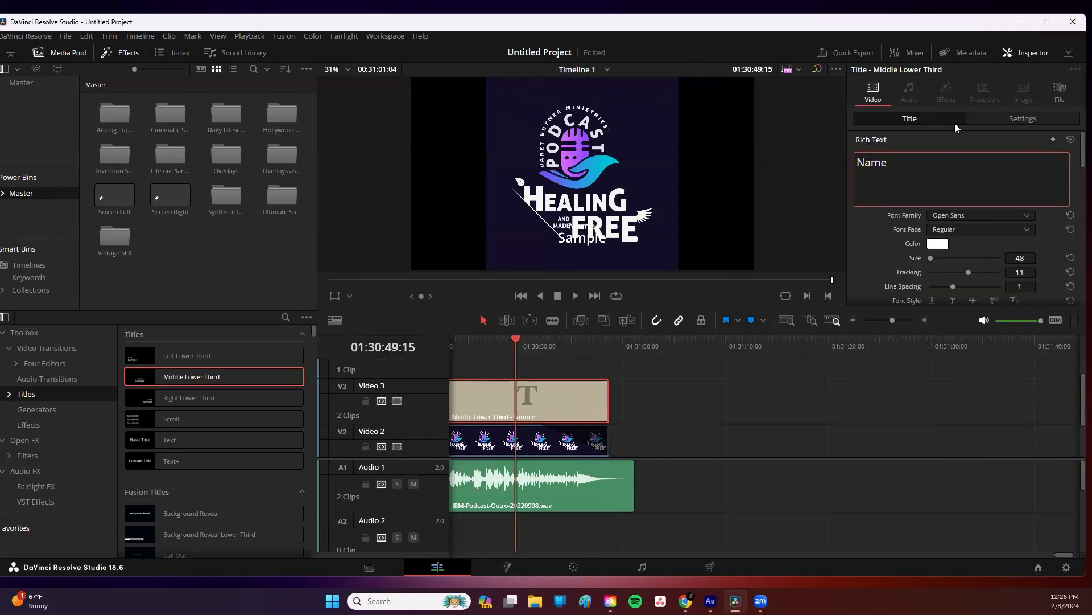
scroll(968, 149, "down", 2)
scroll(967, 149, "up", 3)
scroll(959, 188, "down", 1)
left_click(959, 205)
key("ctrl+a")
type("website")
Step: Set the title's other text line to email address
scroll(956, 203, "up", 4)
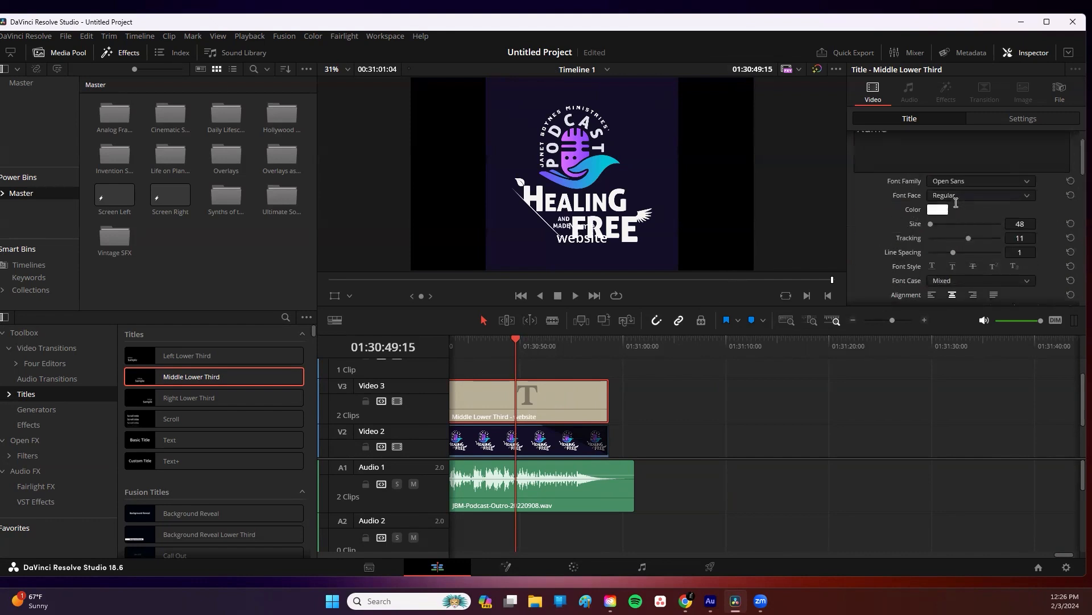
left_click(952, 180)
key("BackSpace")
key("BackSpace")
key("BackSpace")
key("BackSpace")
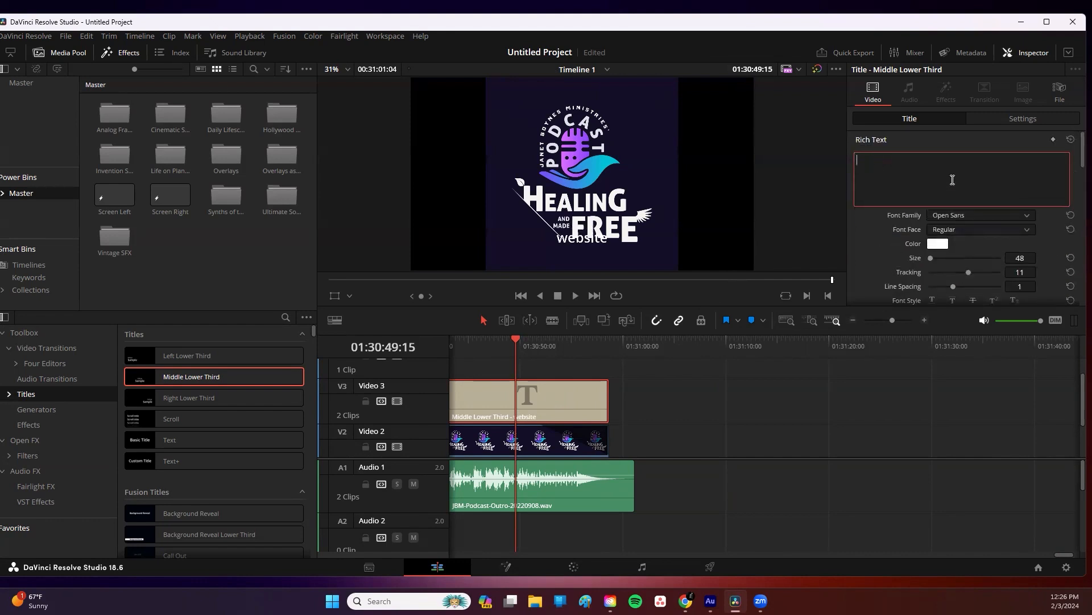
type("email address")
left_click(814, 237)
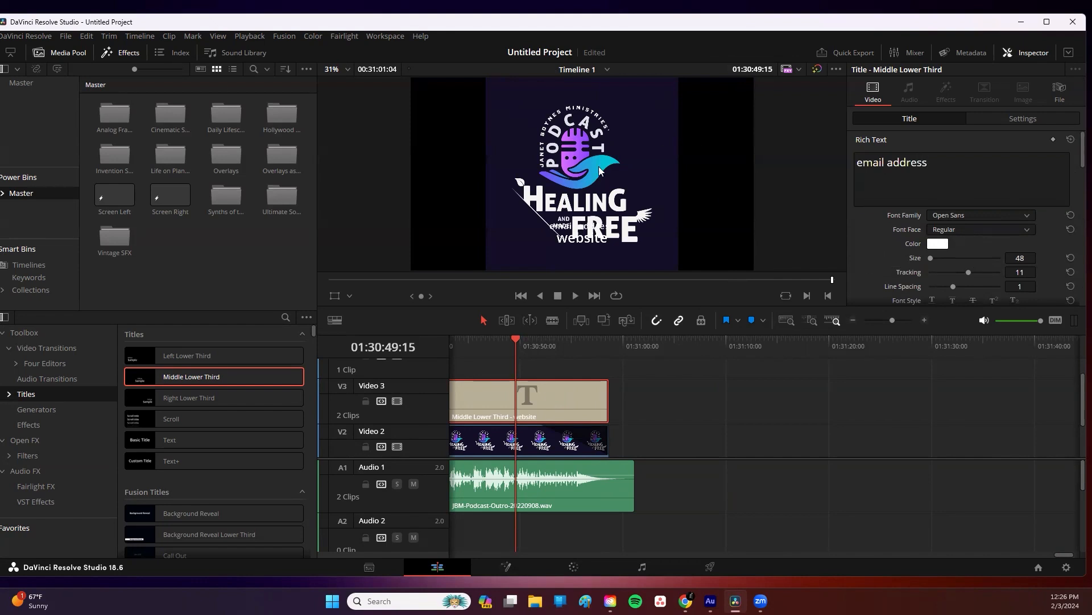
Step: Shrink the end logo clip to 0.460 zoom and raise it above the title text in the Inspector
left_click(1047, 50)
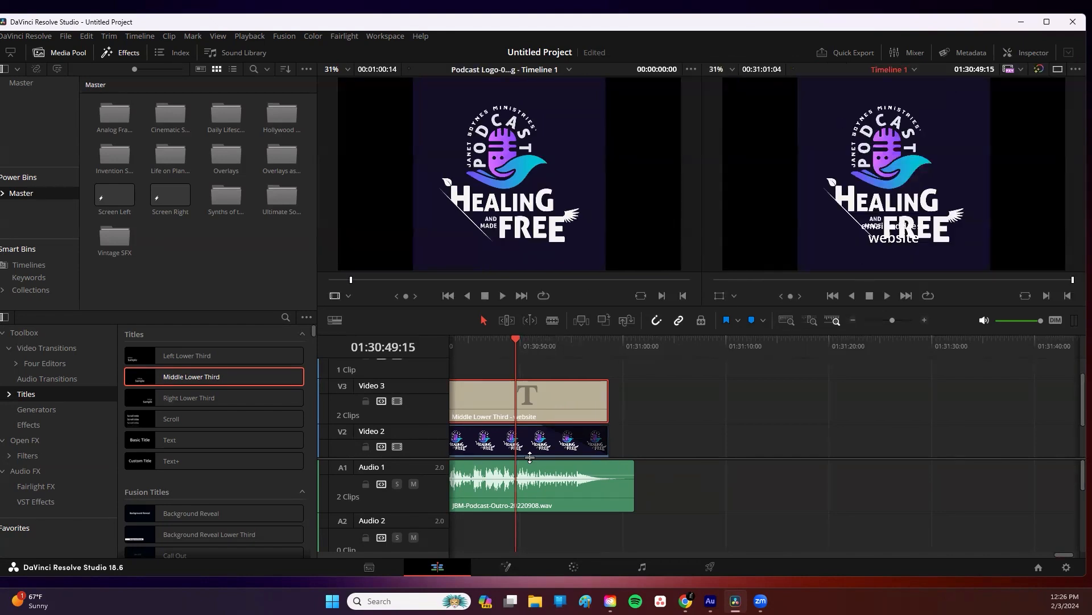
left_click(504, 447)
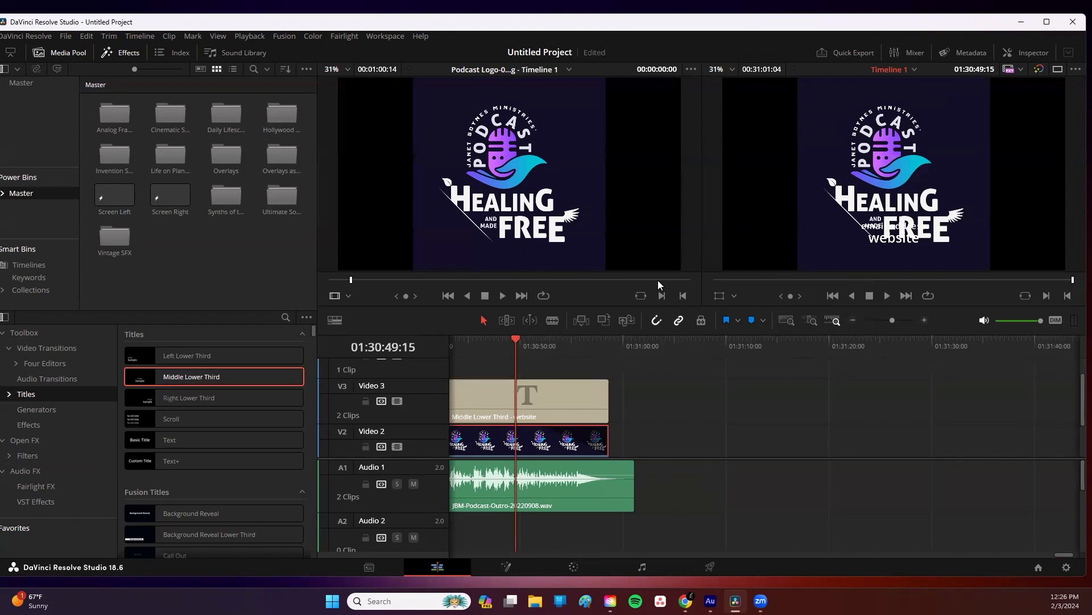
left_click(1027, 53)
left_click_drag(1022, 142, 1016, 143)
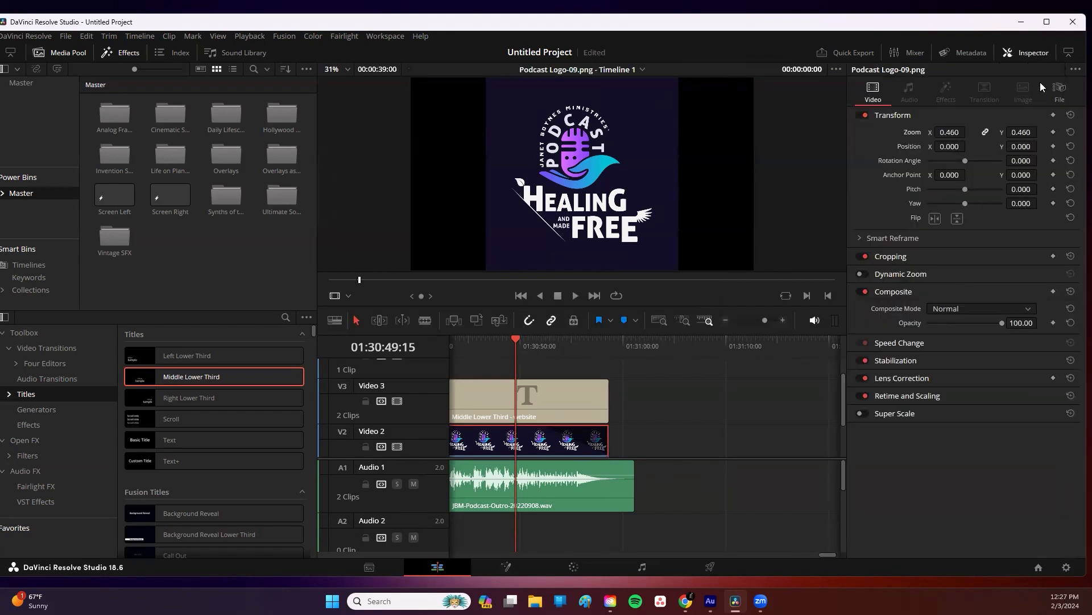
left_click(1033, 50)
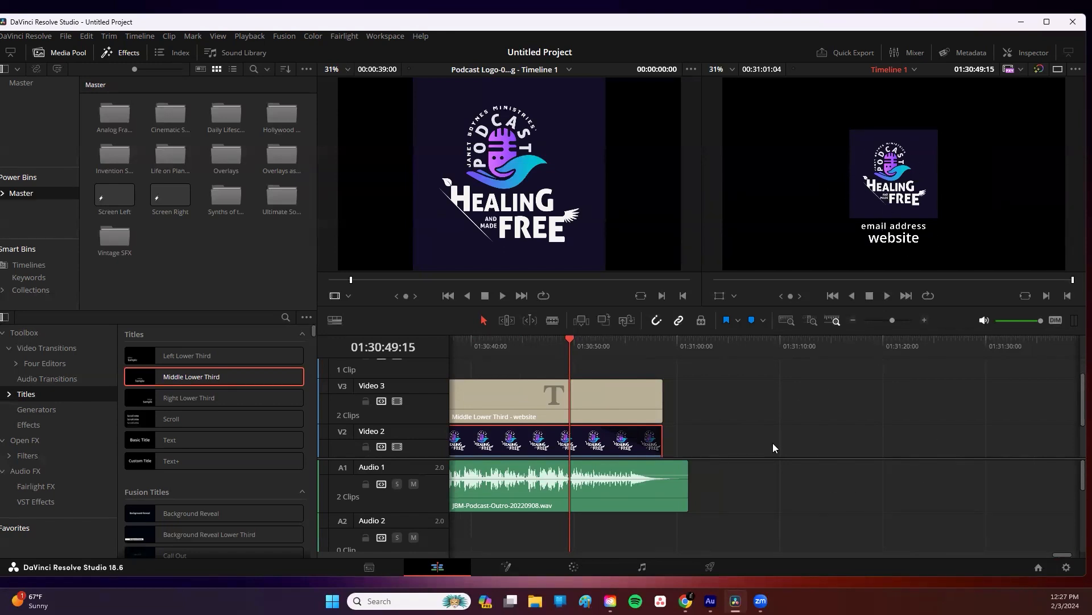
Step: Switch to the Fairlight page and open the Dynamics controls for Audio 1
left_click(785, 320)
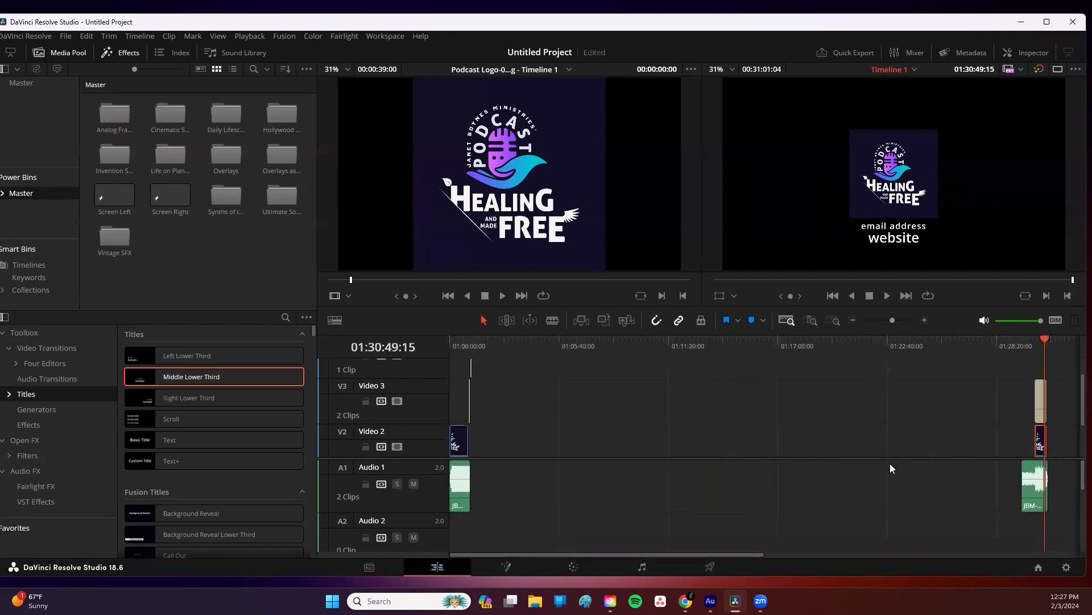
left_click(834, 415)
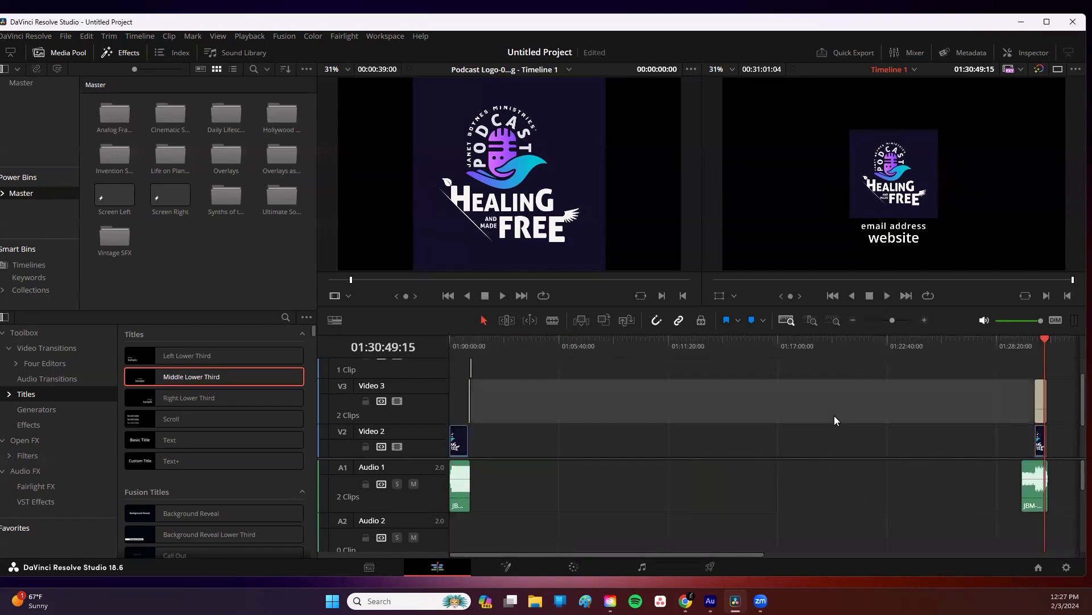
left_click(830, 496)
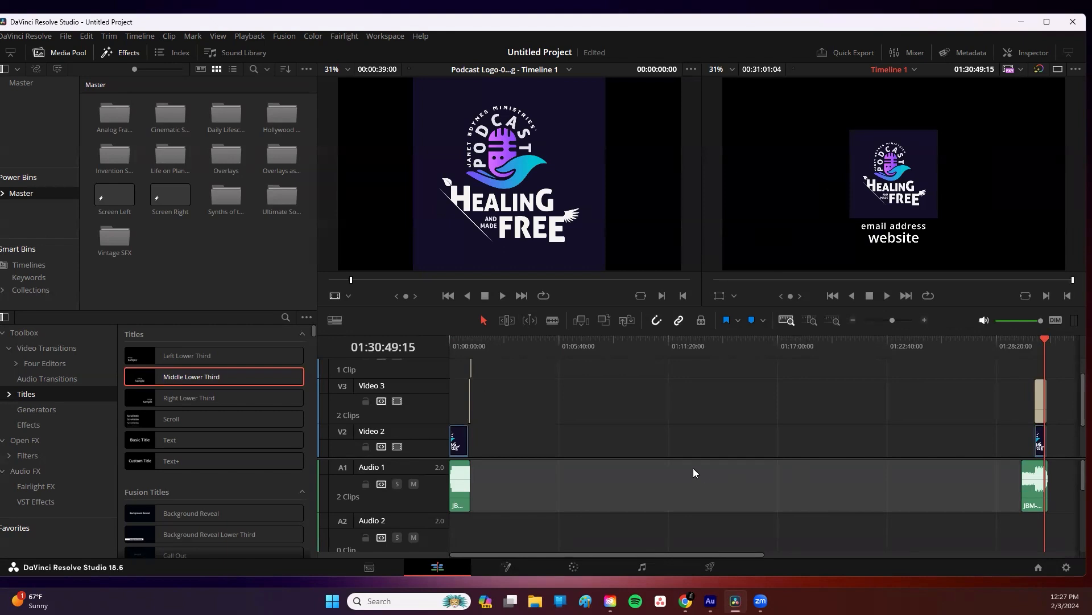
scroll(693, 469, "down", 2)
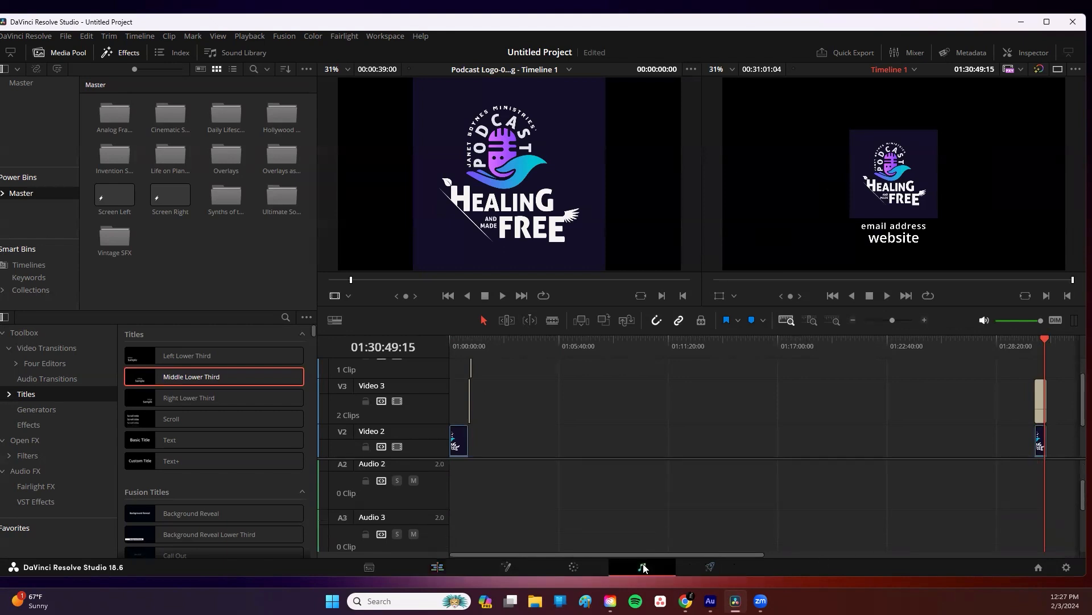
left_click(643, 567)
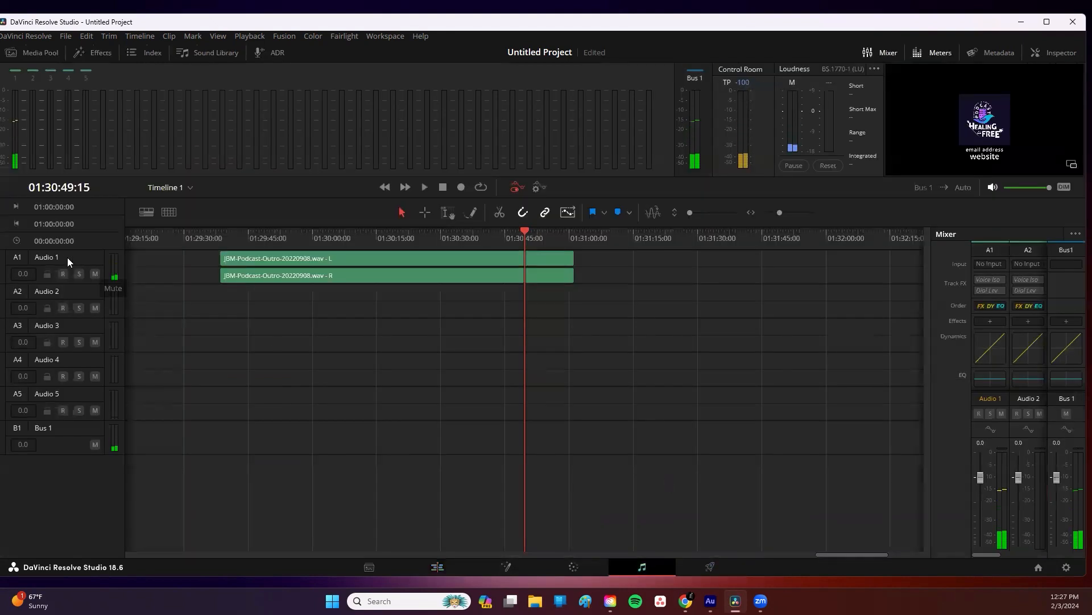
left_click(76, 292)
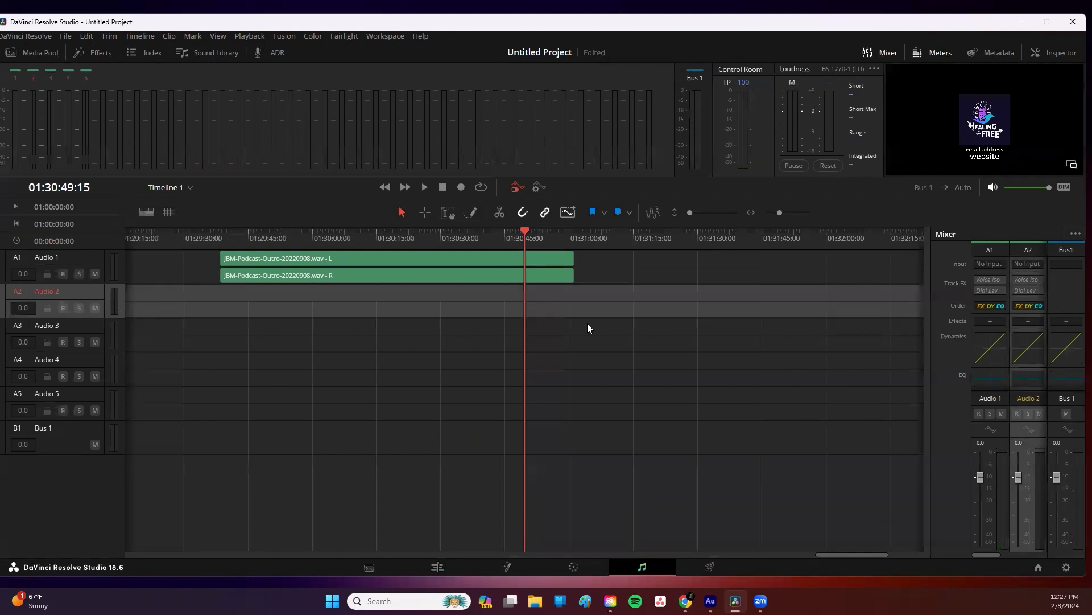
double_click(988, 346)
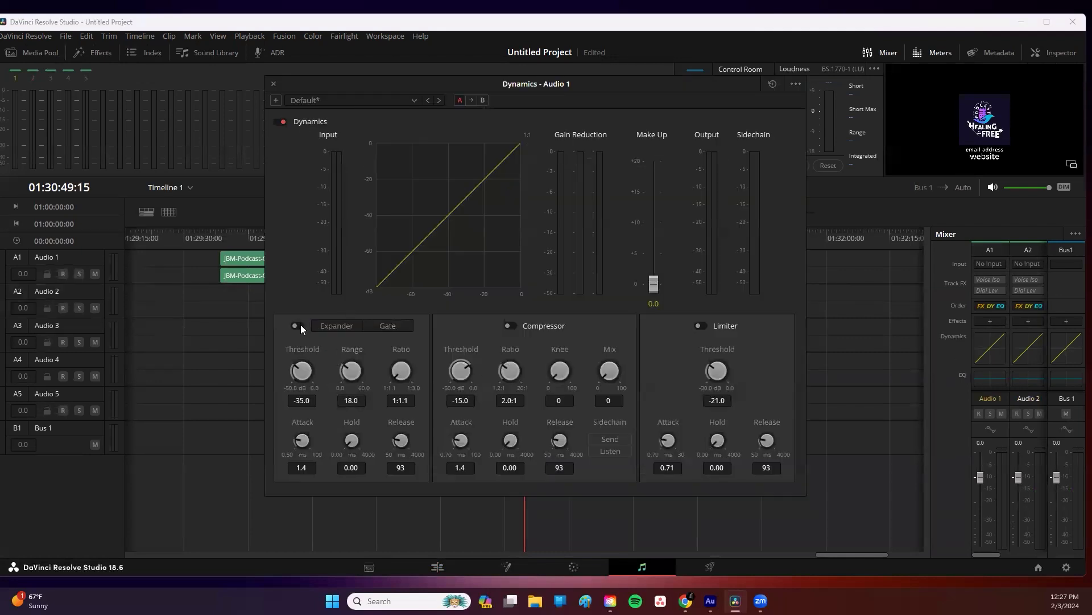
Step: Enable the expander and compressor on Audio 1 and lower the compressor threshold
left_click(330, 326)
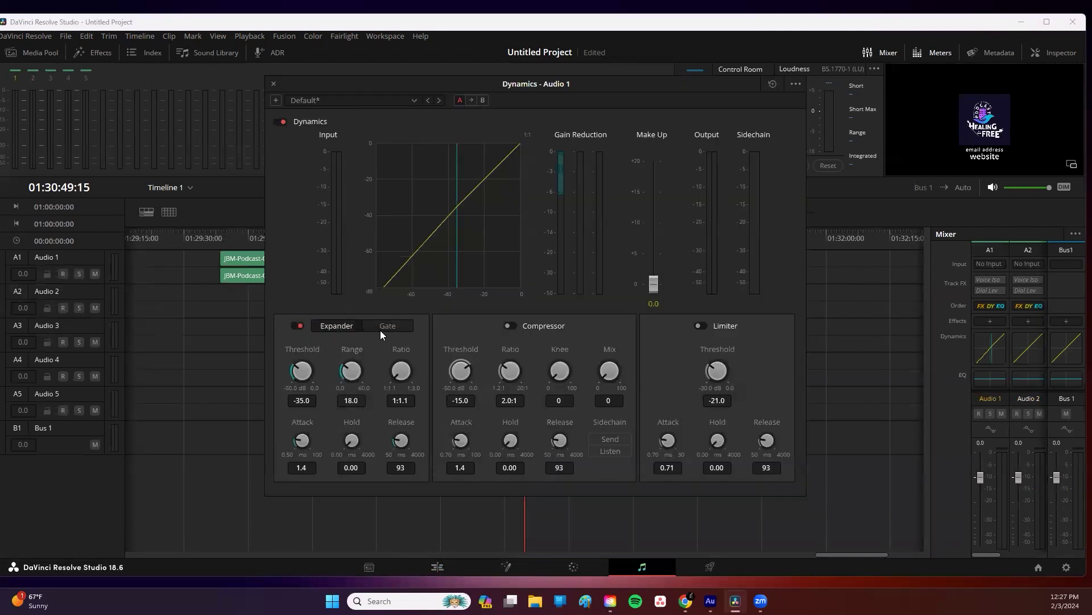
left_click(510, 325)
left_click_drag(519, 373, 420, 379)
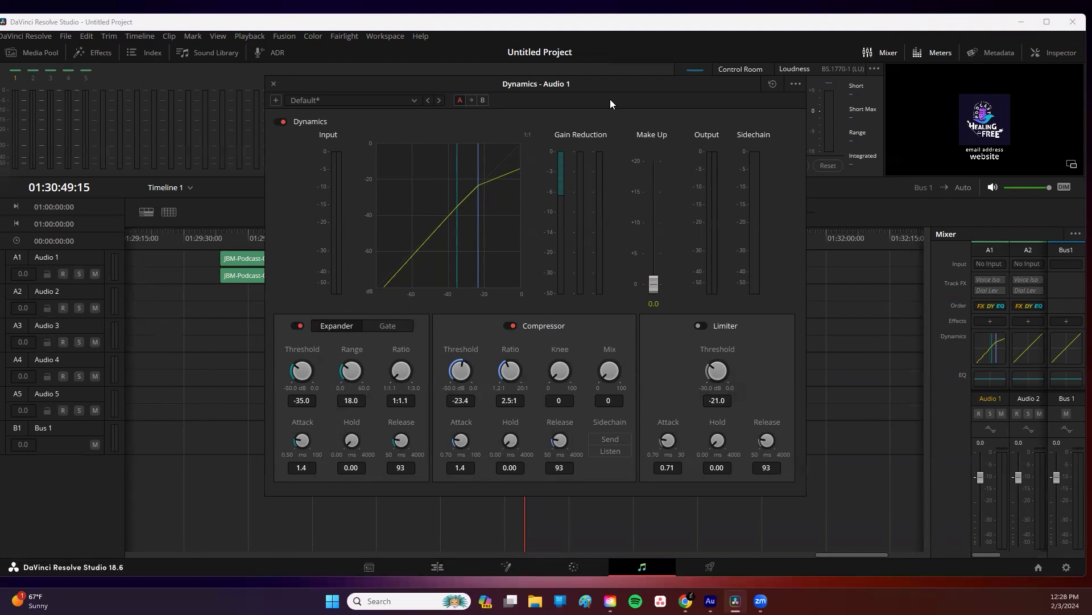
Step: Apply the Dialog - Compression dynamics preset to Audio 1, close it and return to the Edit page
left_click(414, 99)
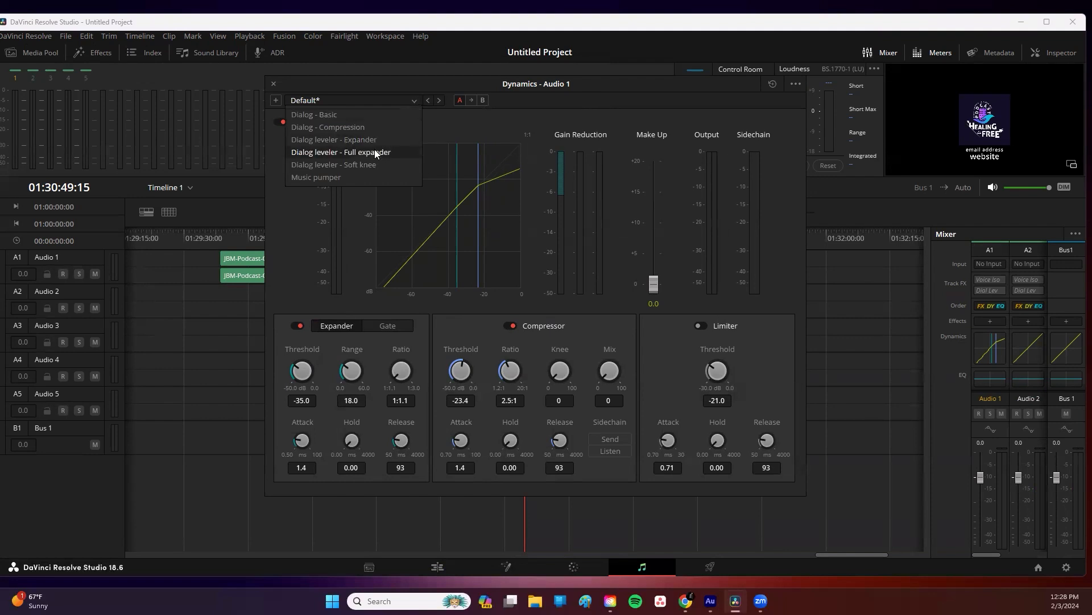
left_click(334, 127)
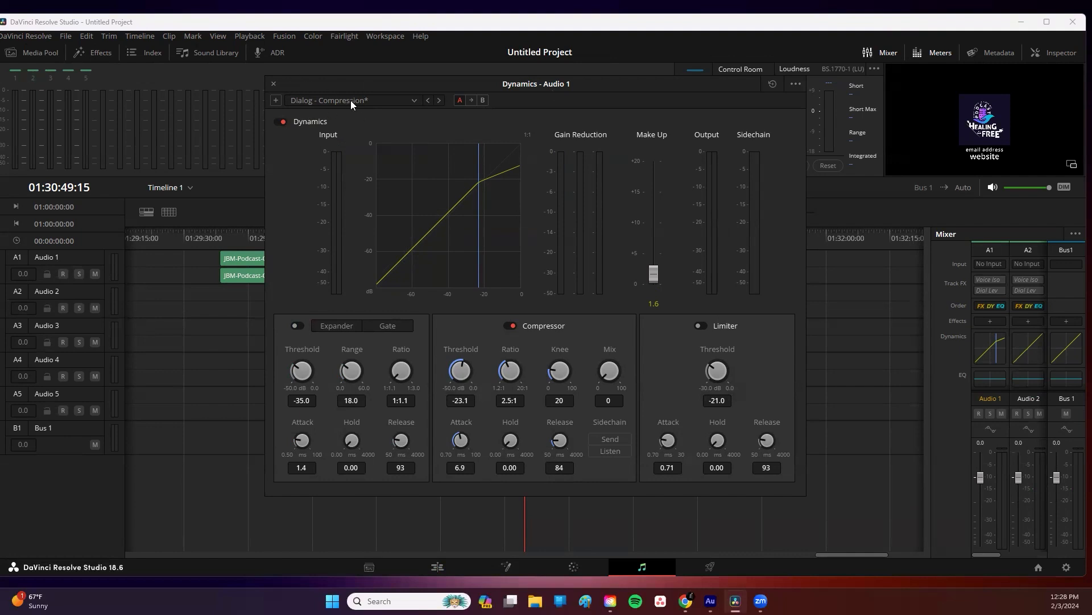
left_click(273, 84)
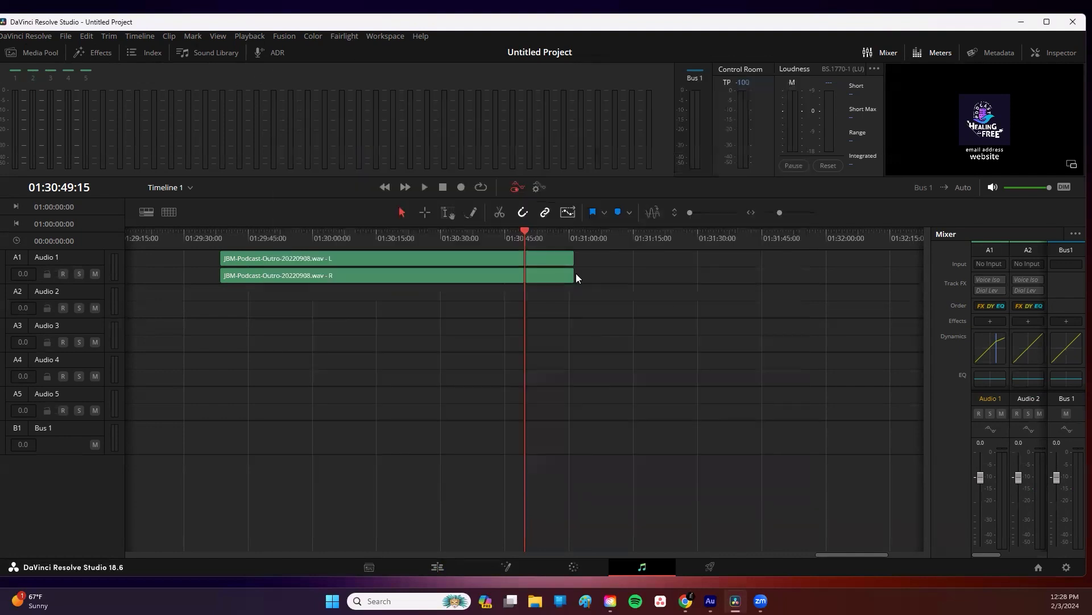
left_click(436, 566)
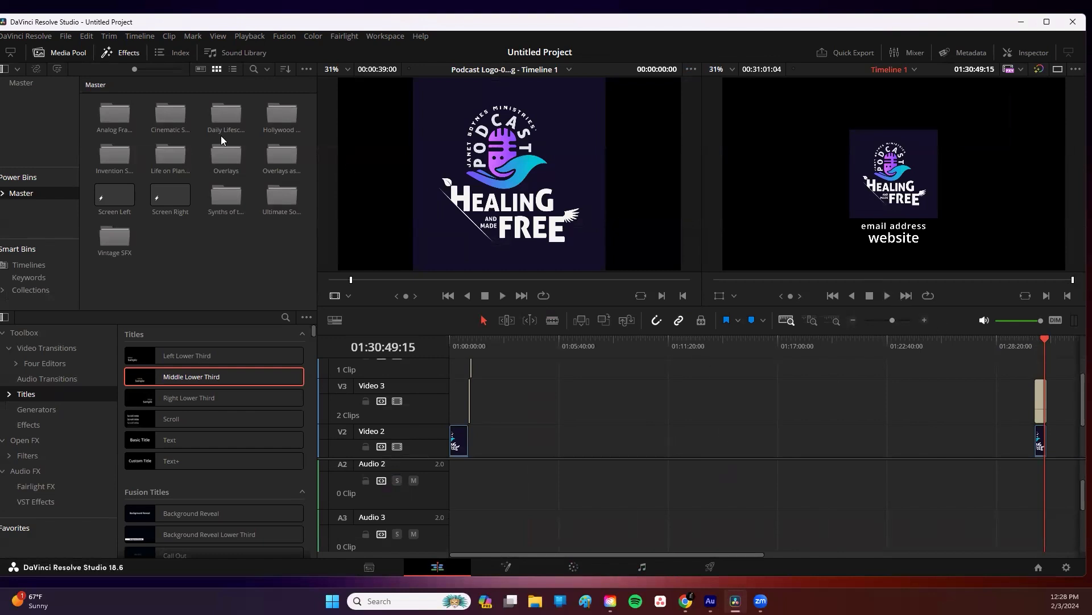
Step: Save the project as The title of your podcast - template
left_click(67, 36)
left_click(100, 144)
type("The")
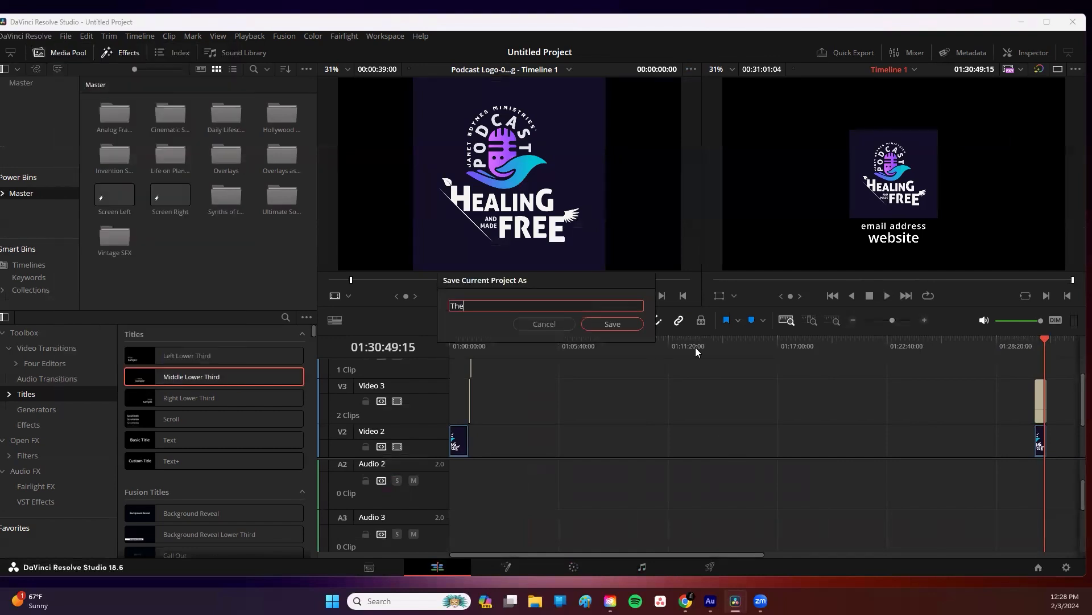
type(" title of your podcast - temp..a")
left_click(614, 323)
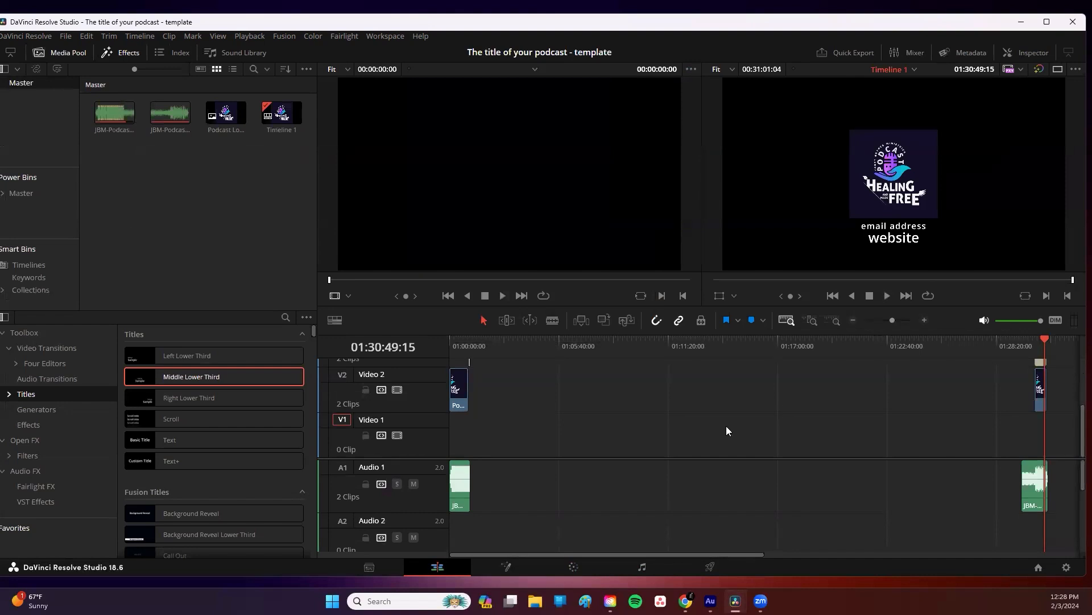
Step: Import the episode video video1625921727.mp4 into the media pool and place it on the timeline between the intro and outro
right_click(190, 200)
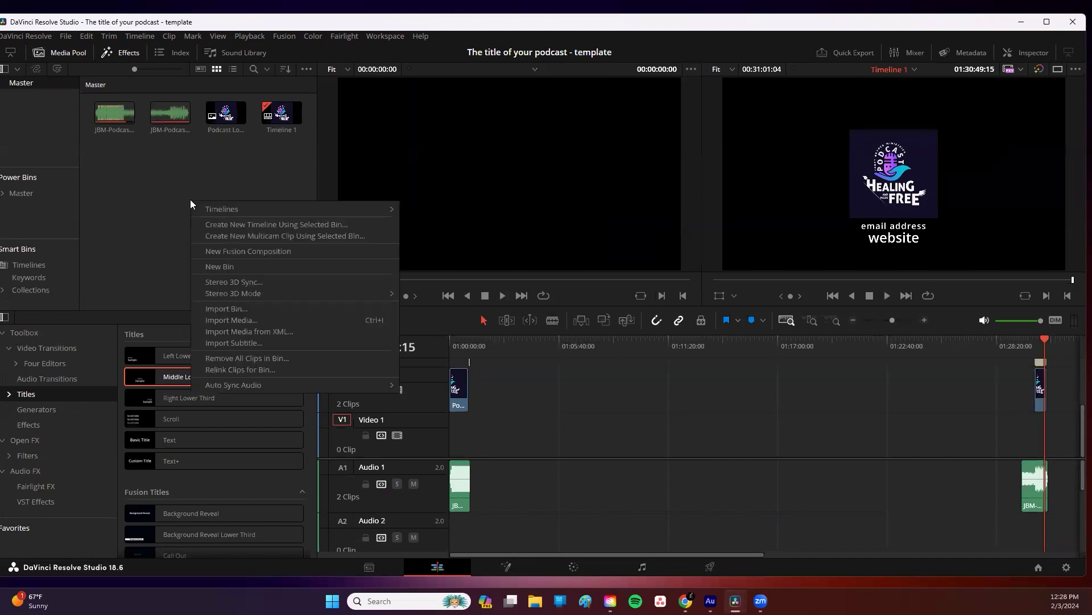
left_click(228, 320)
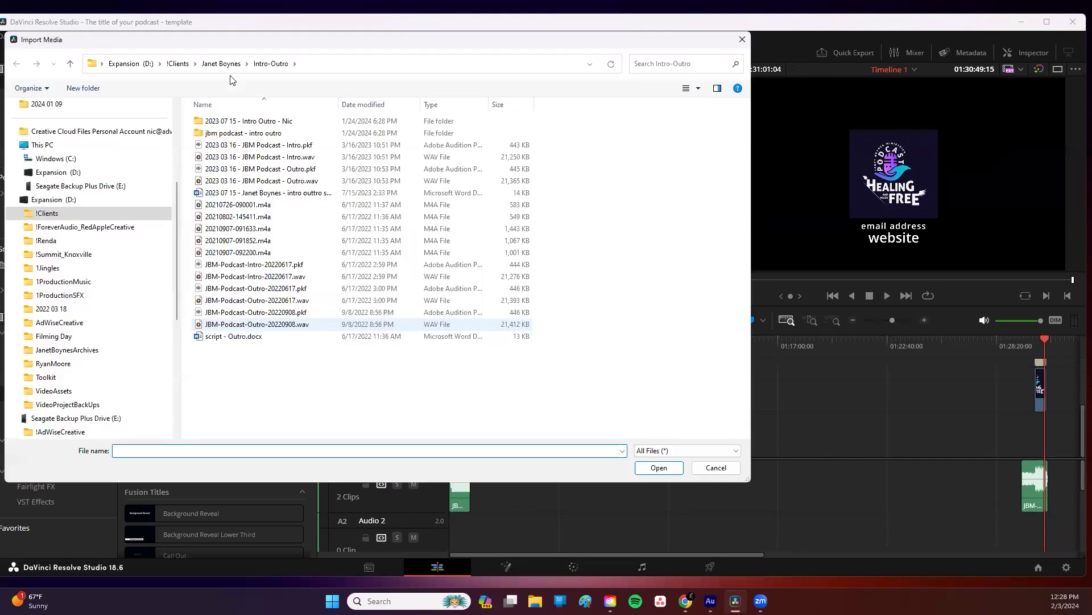
left_click(222, 64)
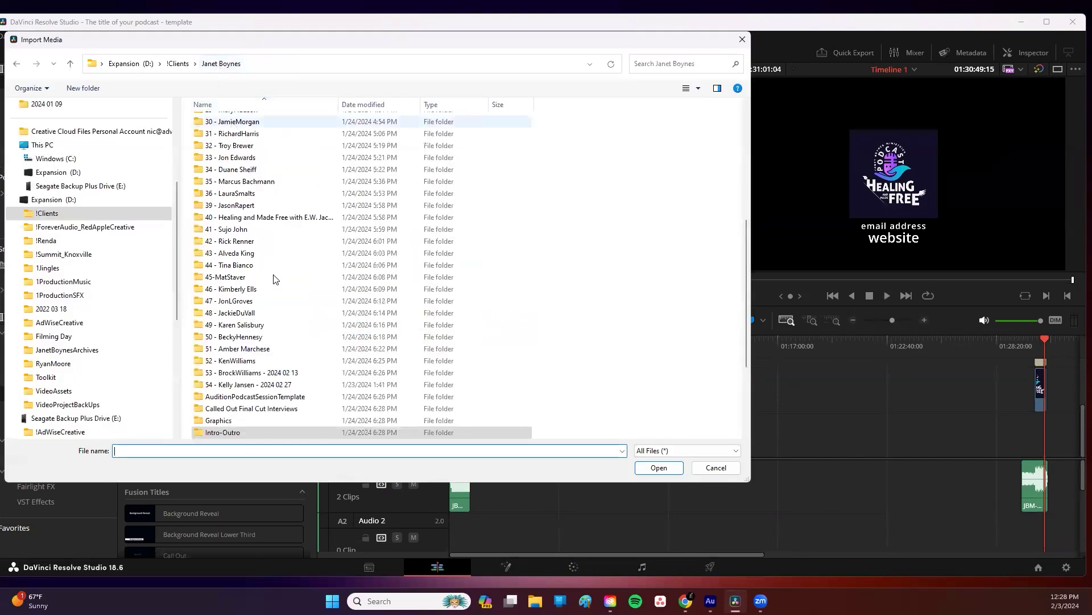
double_click(253, 384)
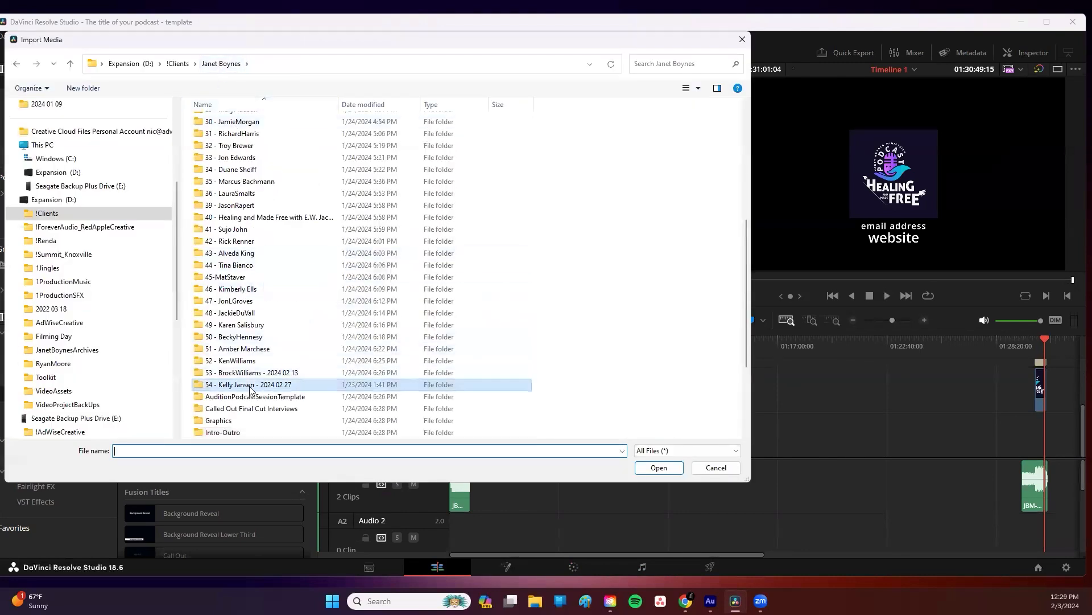
left_click(213, 64)
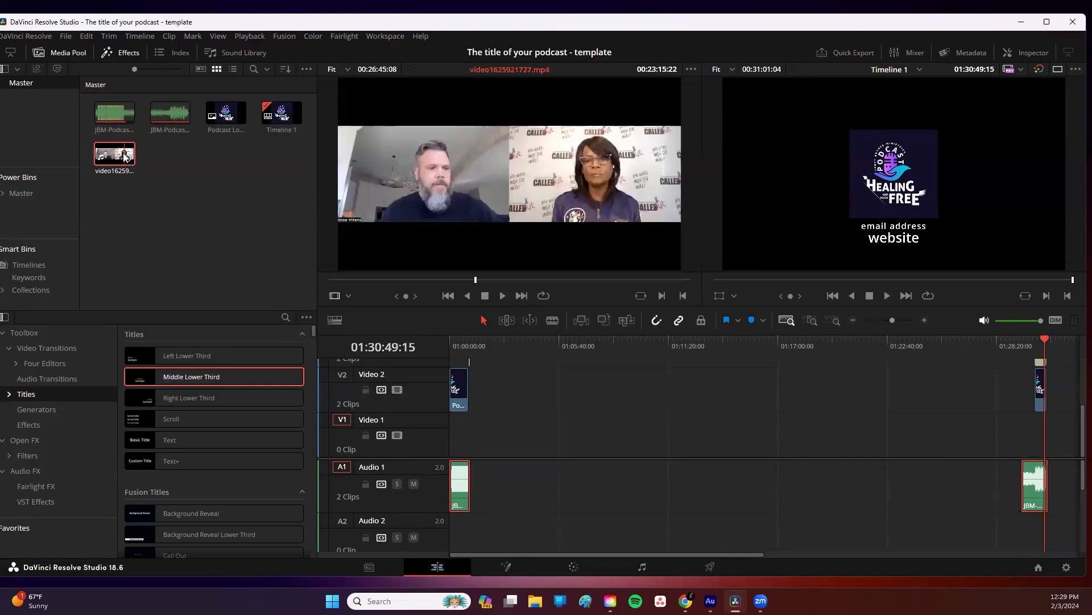
left_click_drag(114, 154, 499, 398)
scroll(564, 445, "down", 1)
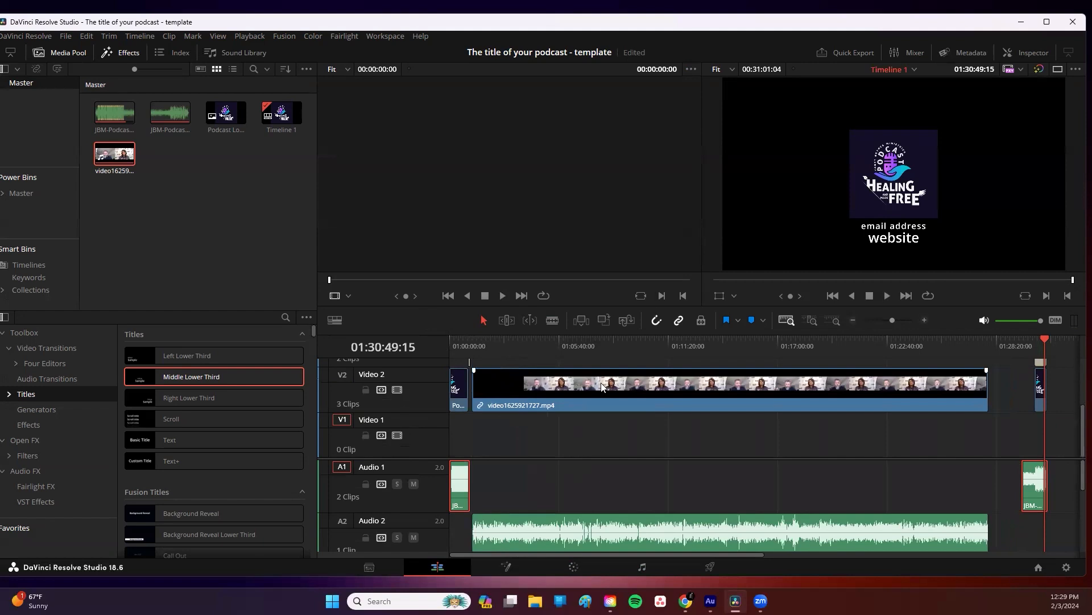
Step: Rearrange the tracks so the episode video sits on Video 1 and Audio 1, with the intro and outro audio on Audio 2
left_click(830, 321)
left_click(784, 322)
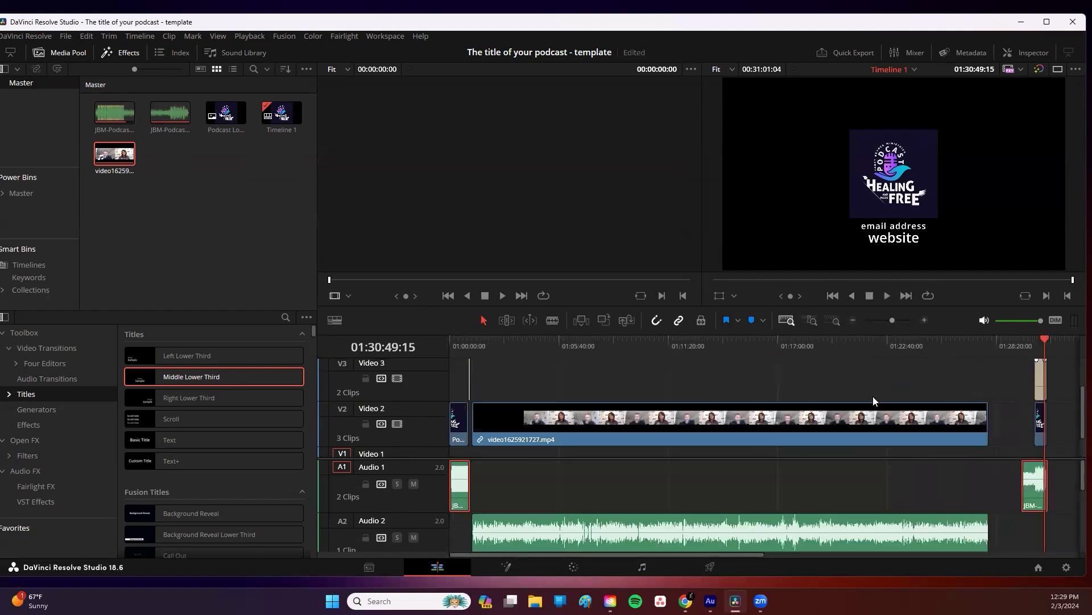
scroll(589, 421, "down", 3)
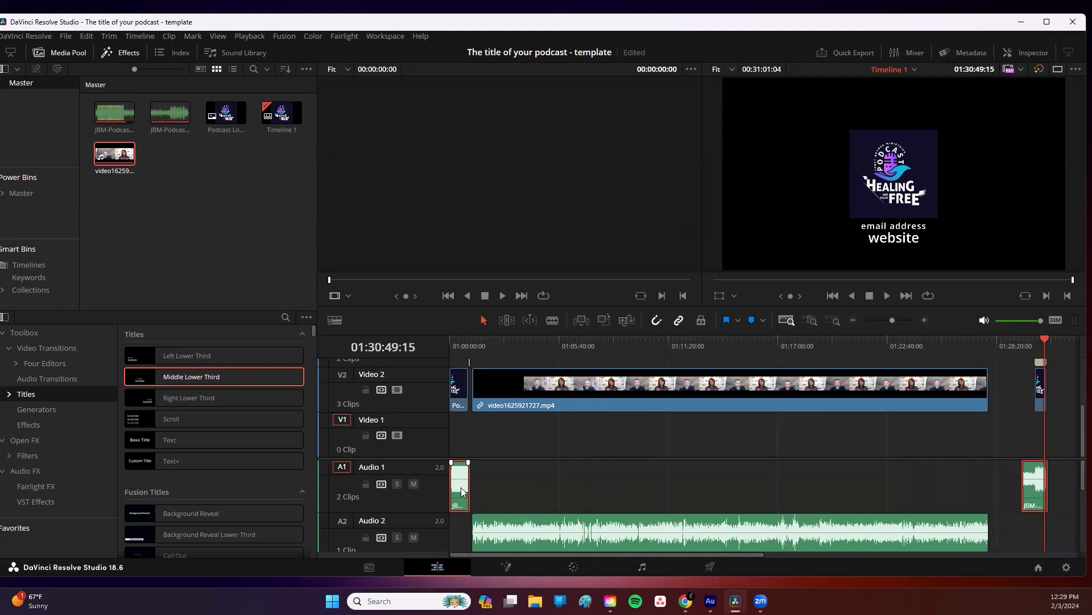
left_click_drag(462, 491, 521, 490)
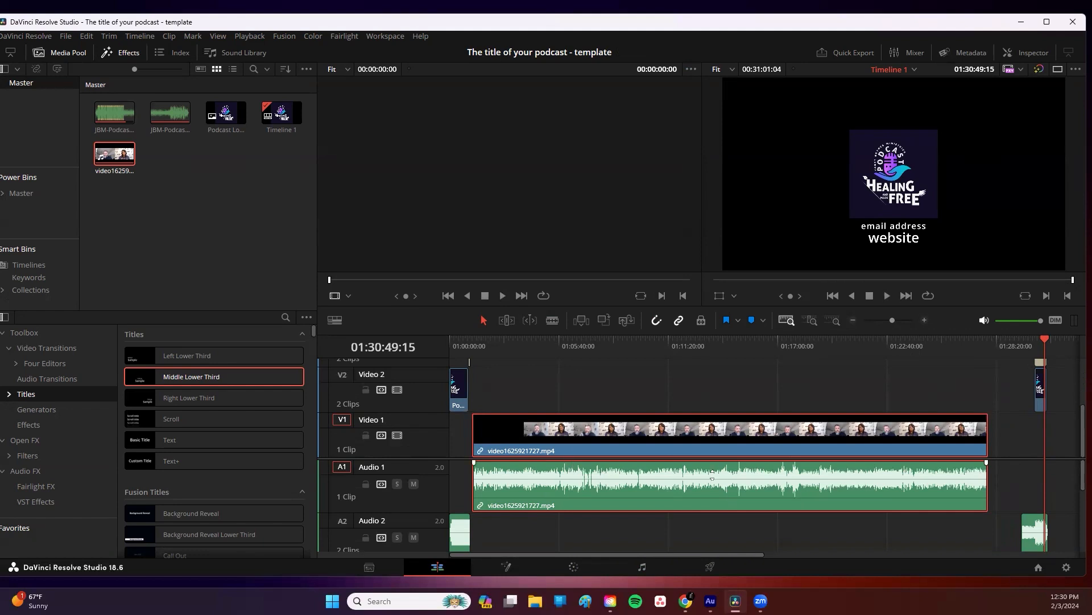
Step: Save a copy of the project as Your Podcast Episode #
left_click(63, 36)
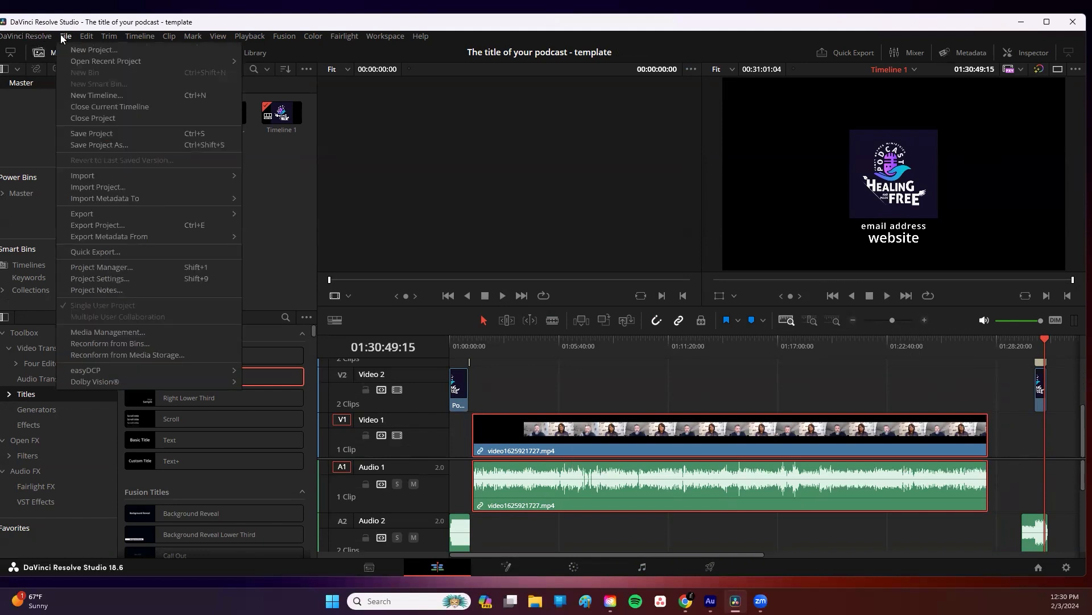
left_click(108, 145)
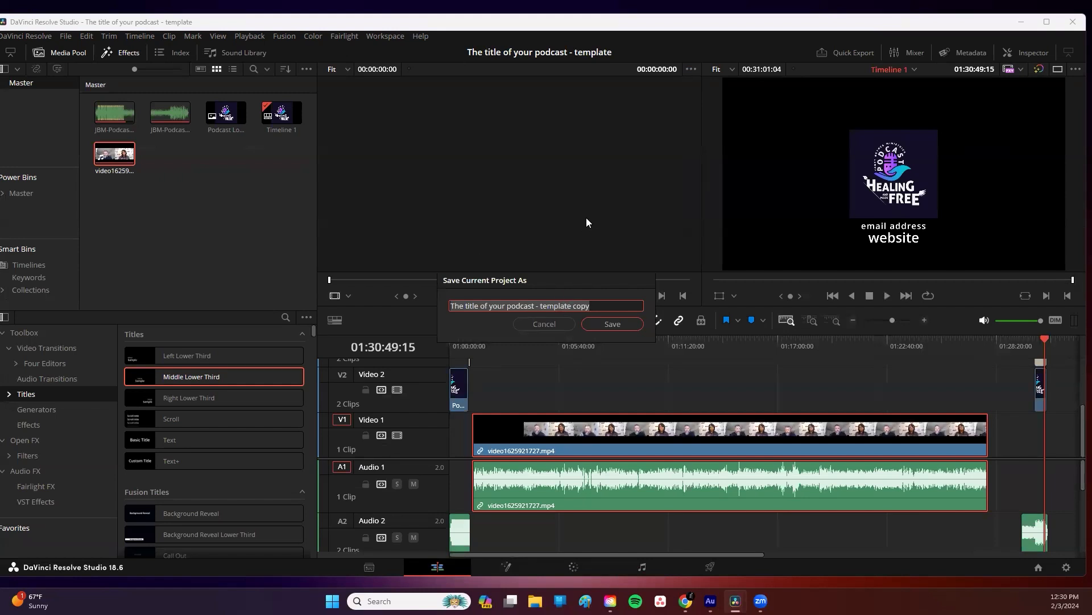
type("Your P")
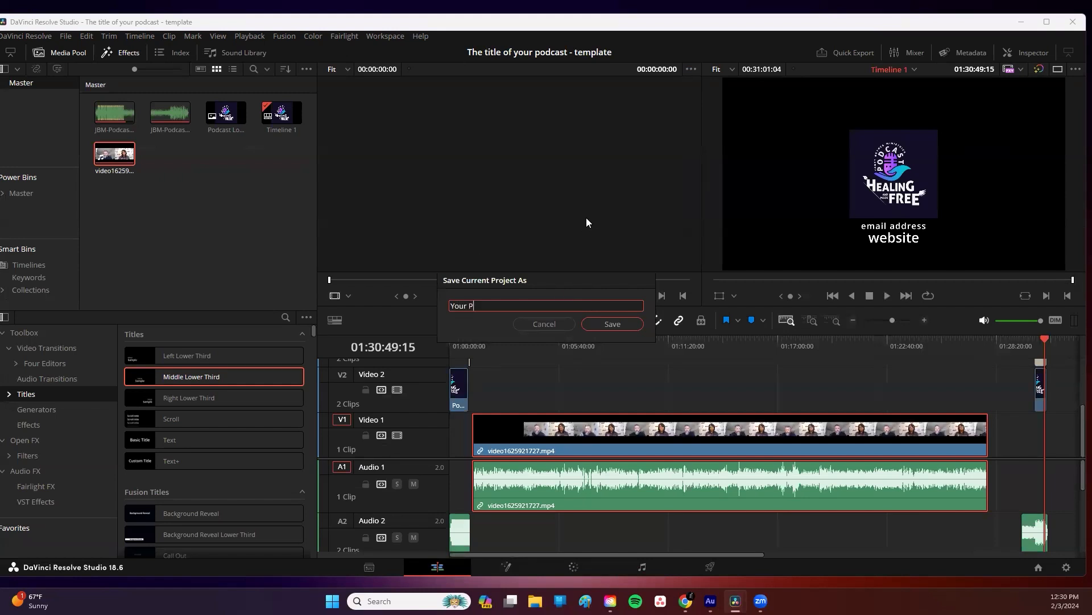
type("odcast Episode #")
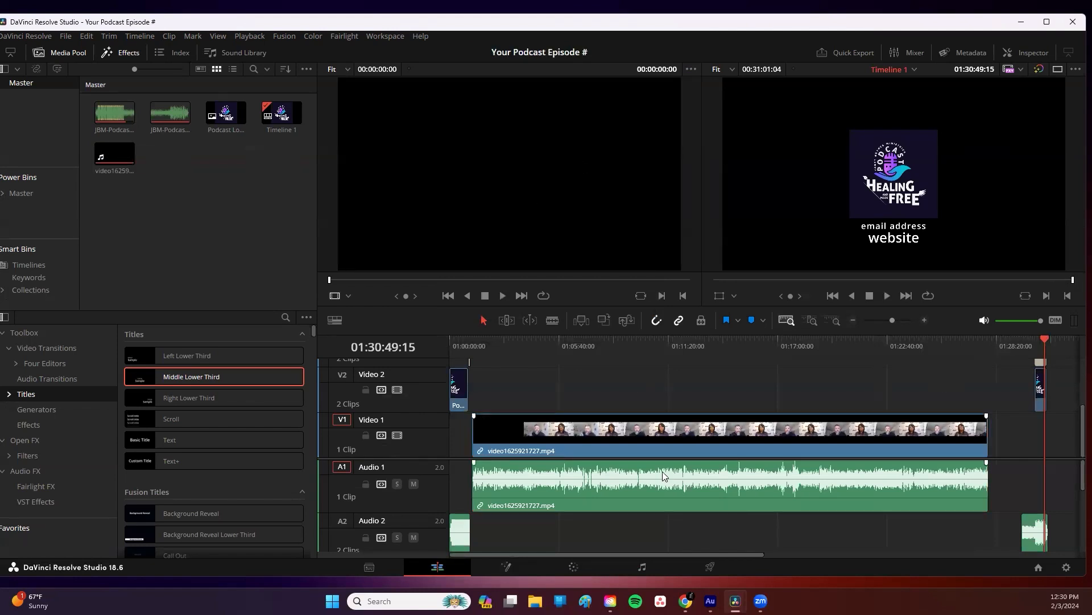
Step: Switch to the Fairlight page and open Audio 1's Dynamics settings to check them, then close them
left_click(644, 568)
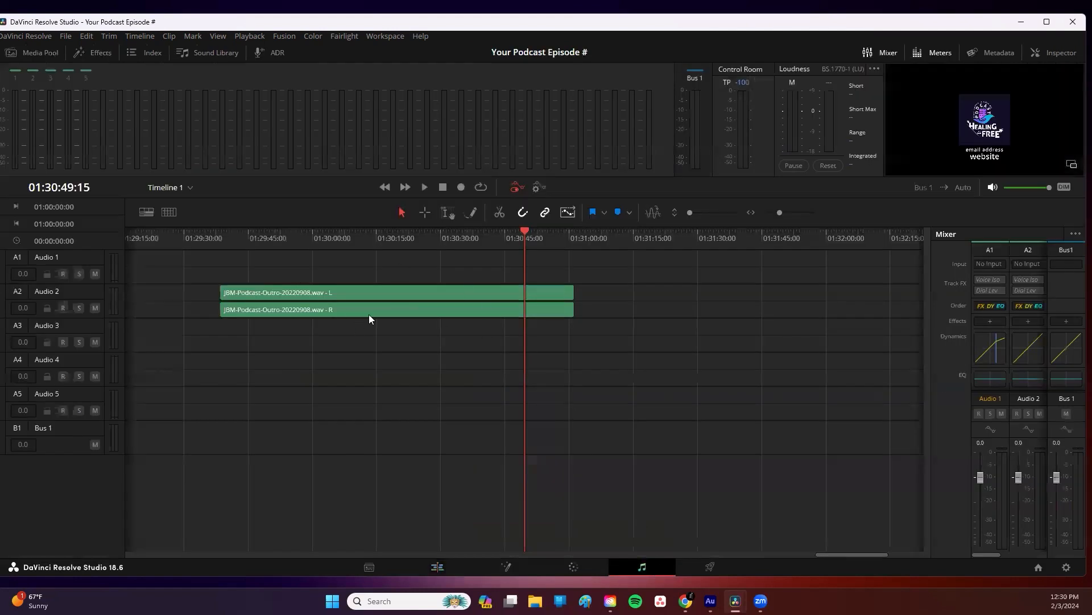
double_click(999, 357)
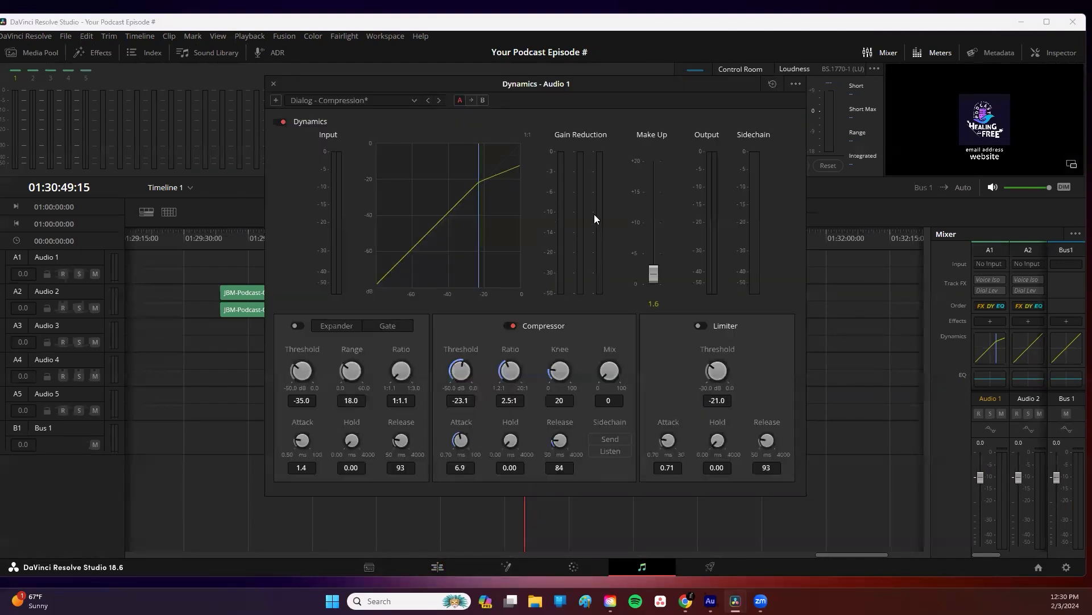
left_click(274, 85)
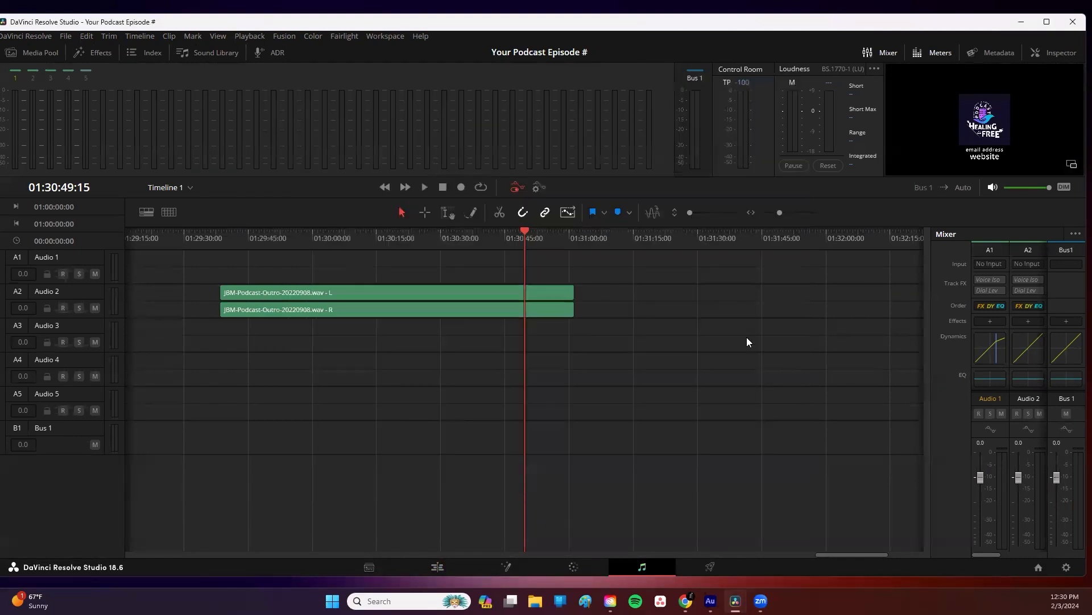